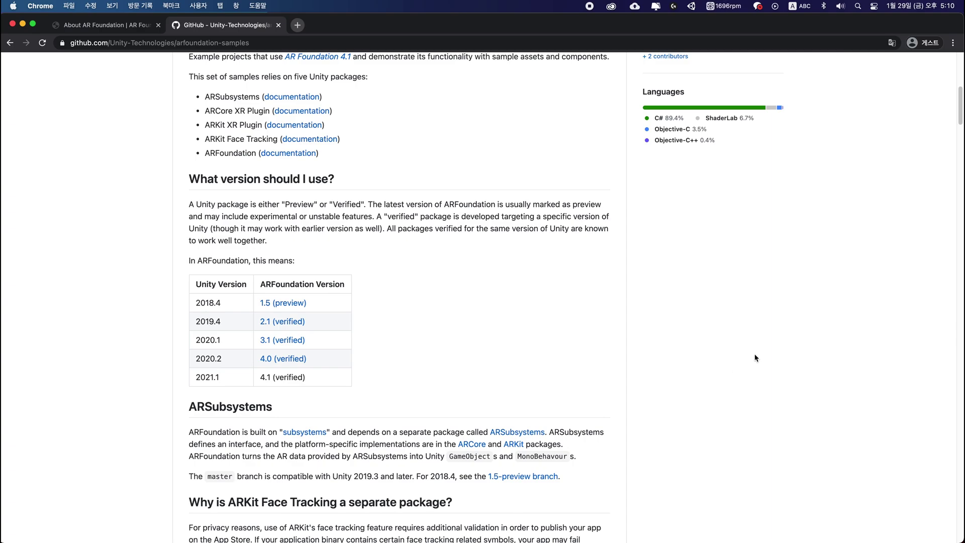
Scroll the arfoundation-samples README down to its 'What version should I use?' compatibility table.
scroll(744, 368, "down", 1)
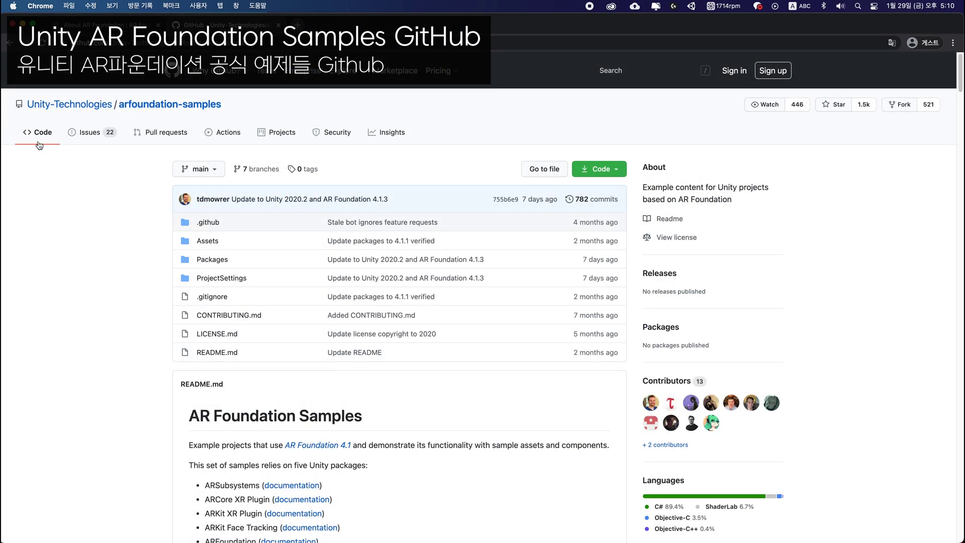
mouse_move(45, 108)
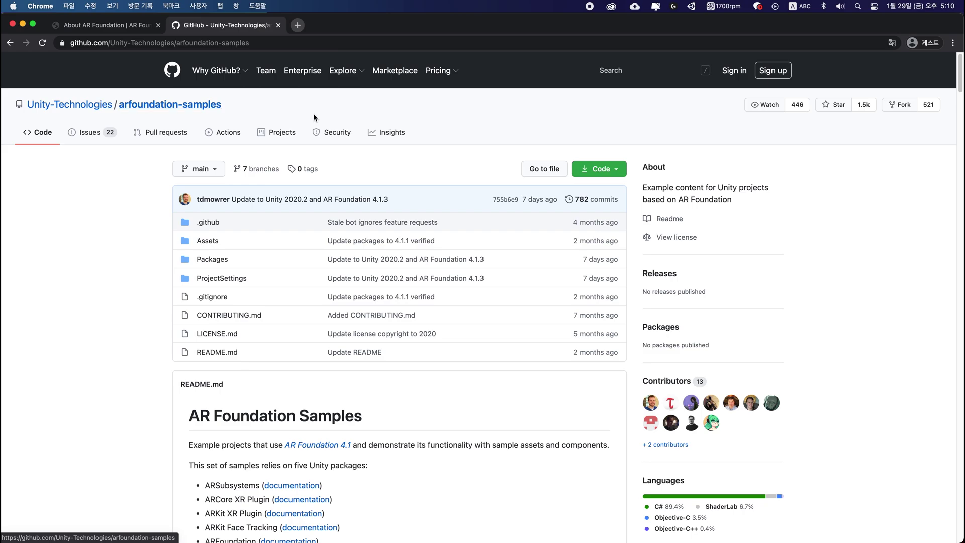
scroll(718, 310, "down", 1)
scroll(717, 310, "down", 6)
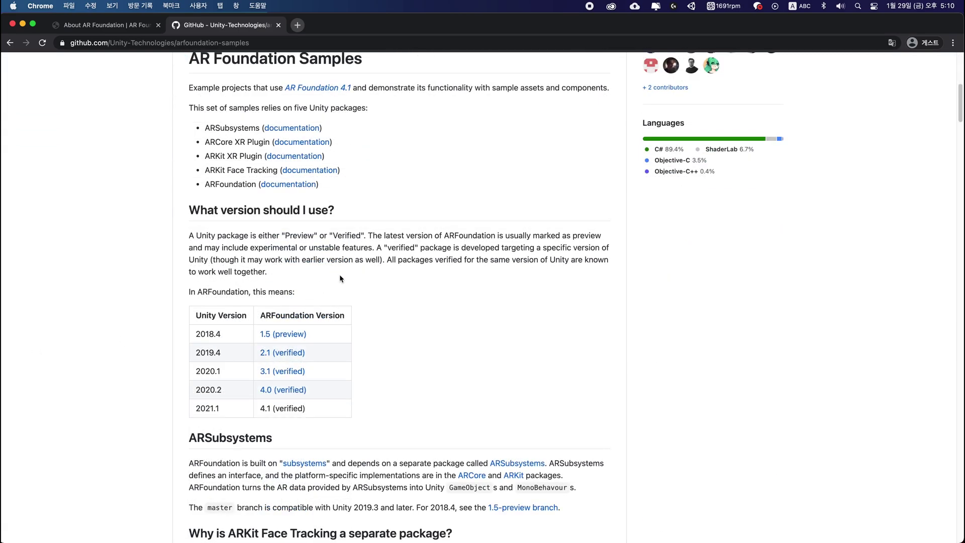
scroll(533, 323, "up", 1)
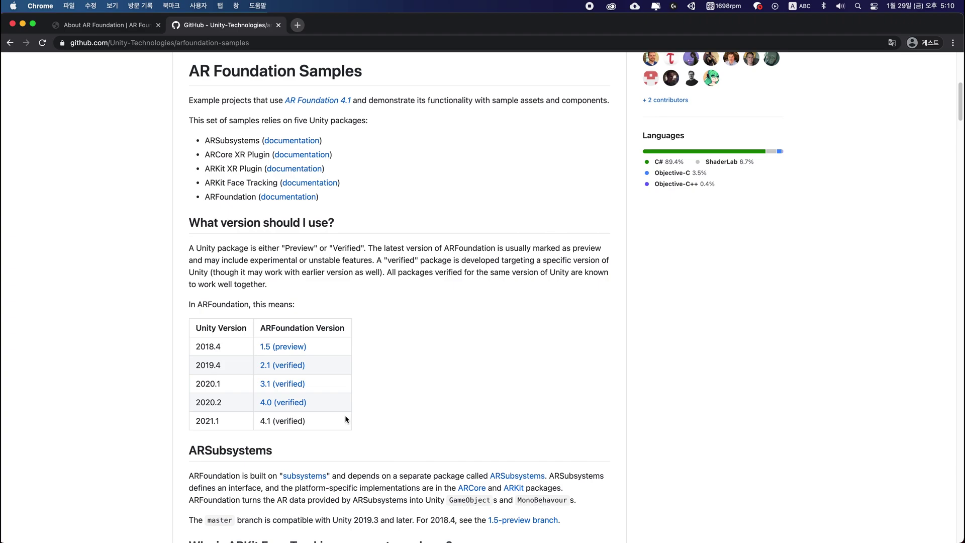
scroll(628, 337, "down", 1)
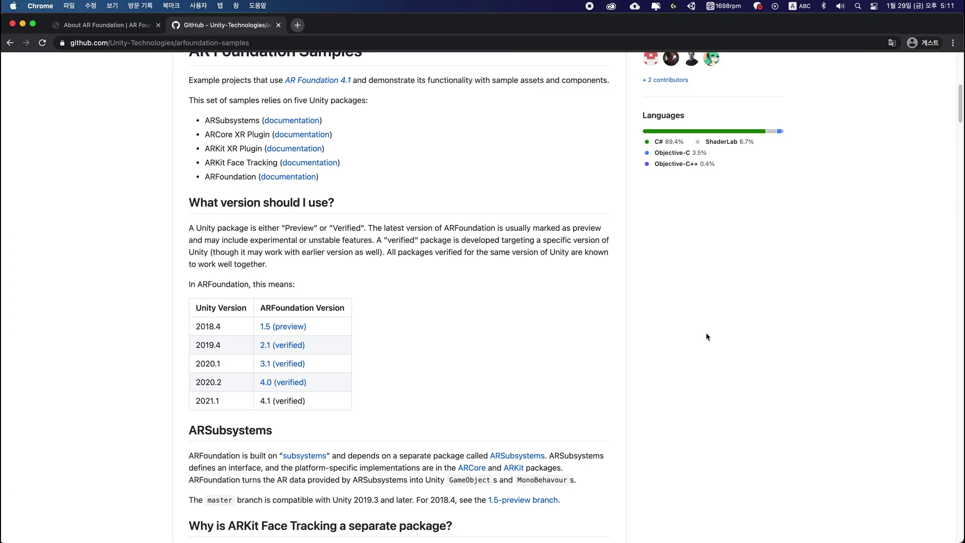
mouse_move(685, 528)
Switch to the About AR Foundation 4.1.3 docs page and check which other versions are documented.
left_click(140, 25)
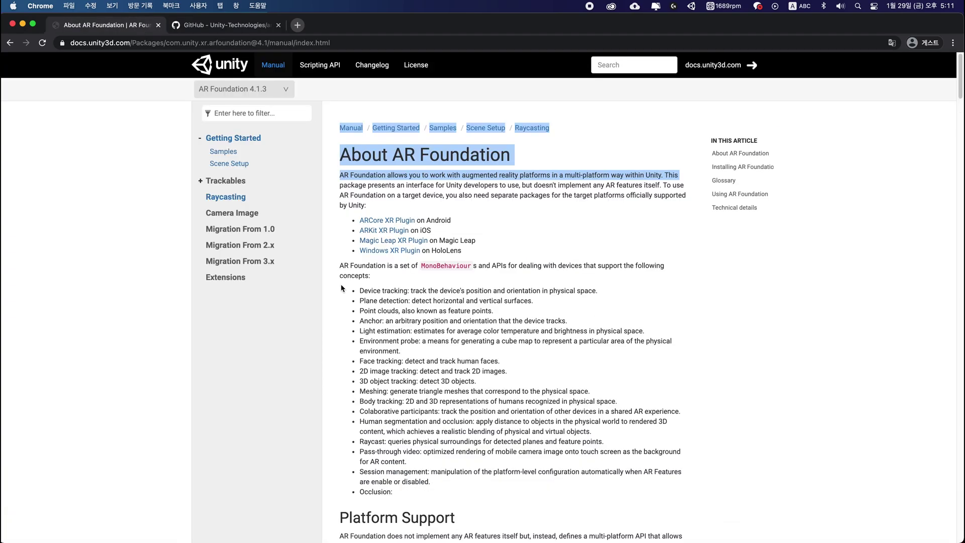
left_click(250, 89)
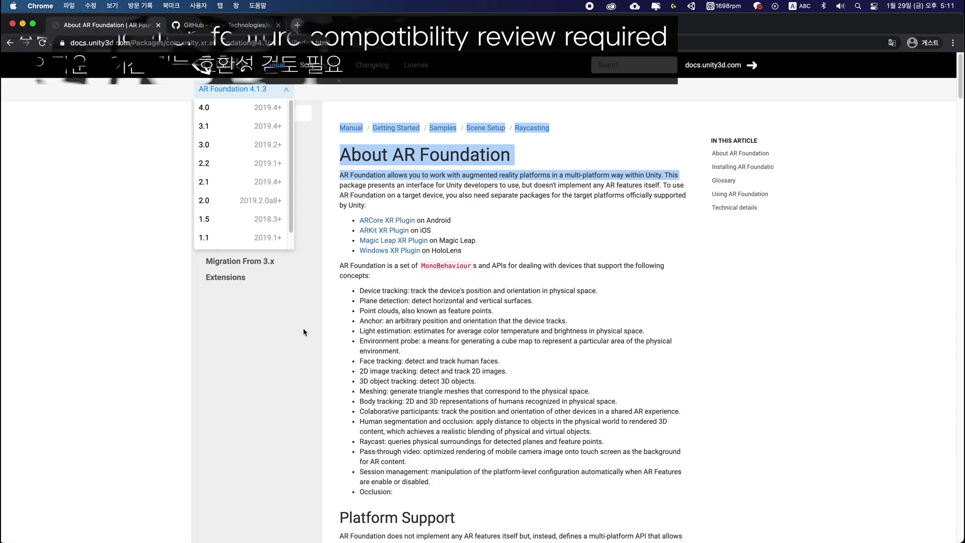
left_click(282, 89)
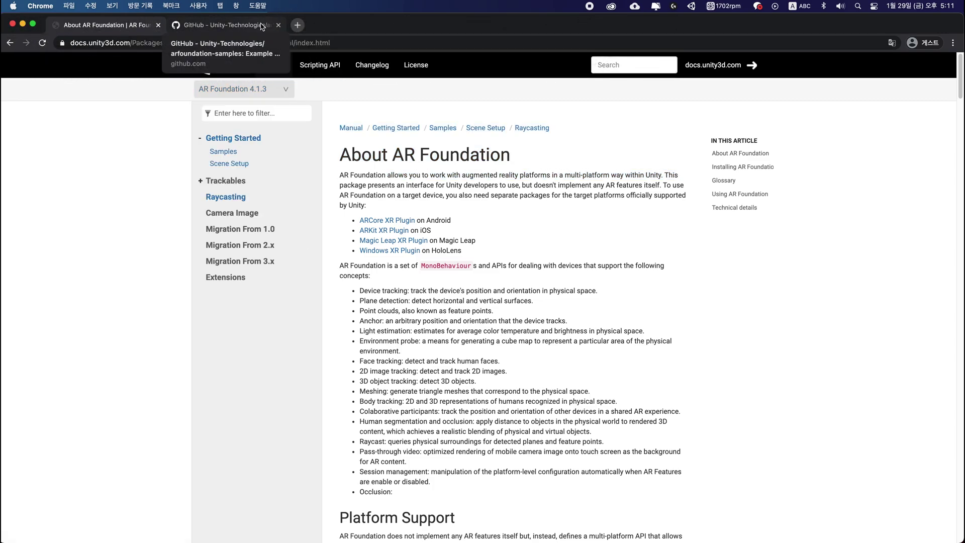
Return to the README's 'Instructions for installing AR Foundation' and bring Unity Hub to the front.
left_click(261, 27)
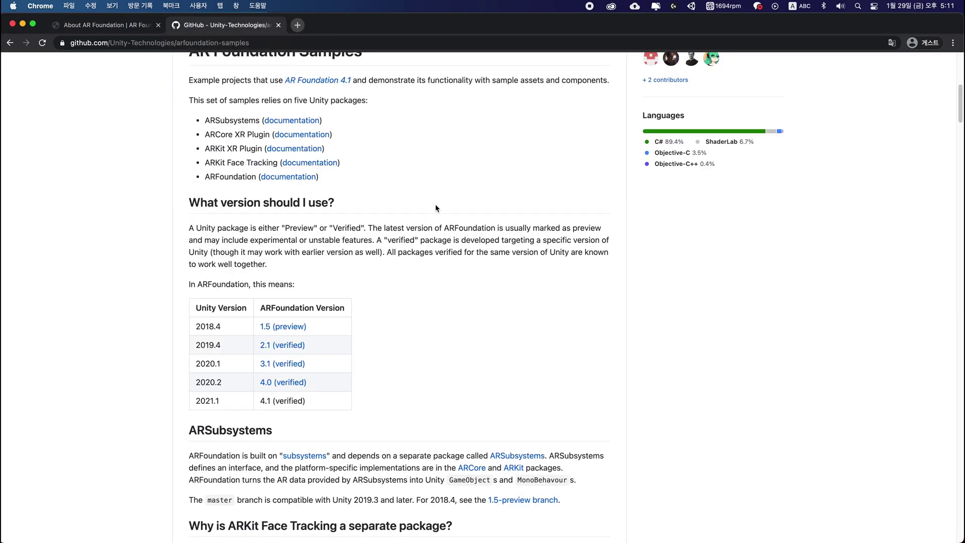
scroll(504, 322, "down", 6)
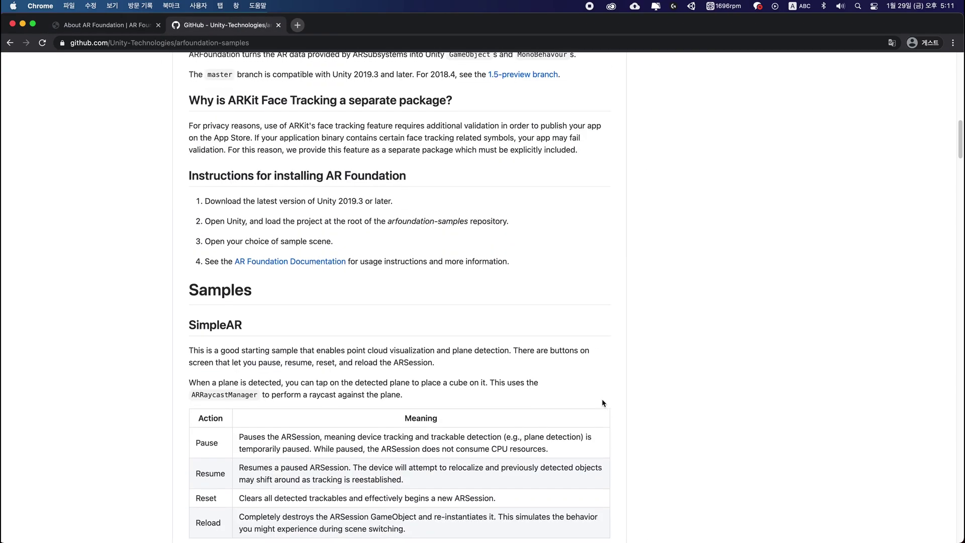
scroll(602, 399, "down", 5)
scroll(635, 378, "up", 3)
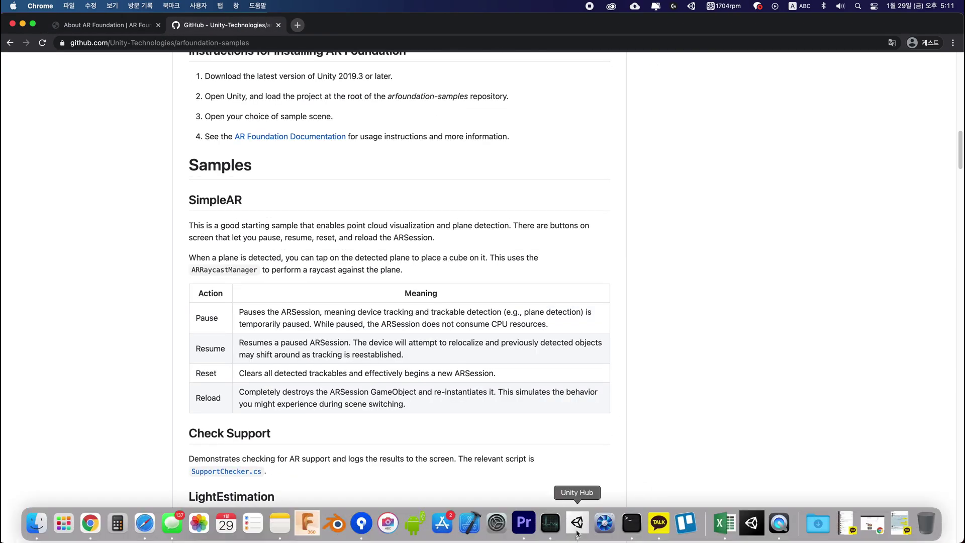
left_click(578, 522)
left_click_drag(546, 148, 547, 149)
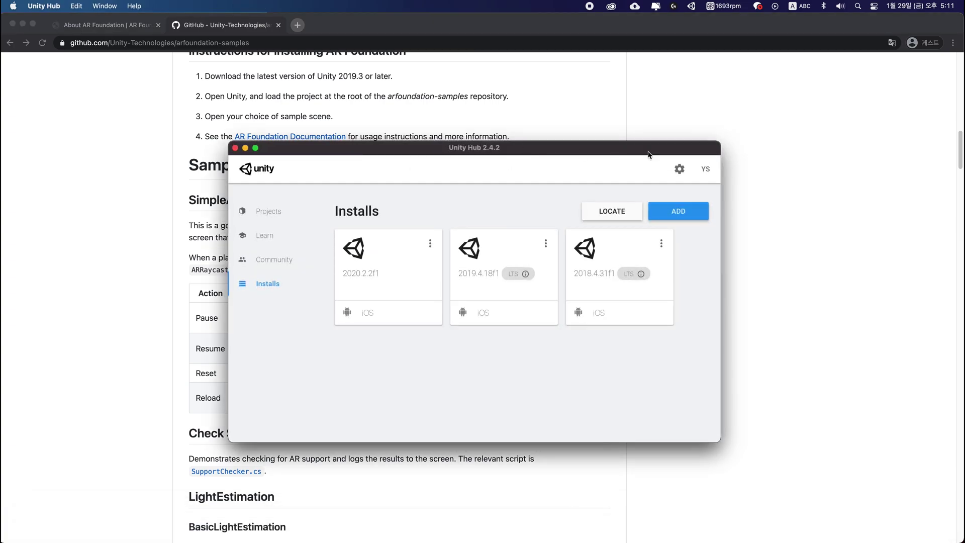
In Installs, browse addable Unity versions such as 2021.1.0b4 Beta and 2020.1.17f1.
left_click(262, 283)
left_click(678, 211)
scroll(466, 279, "down", 2)
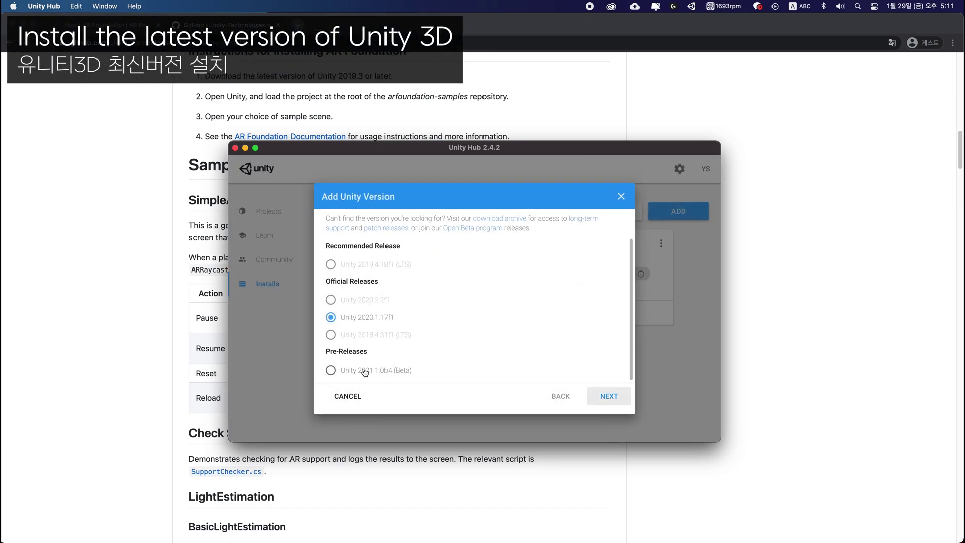
left_click(391, 372)
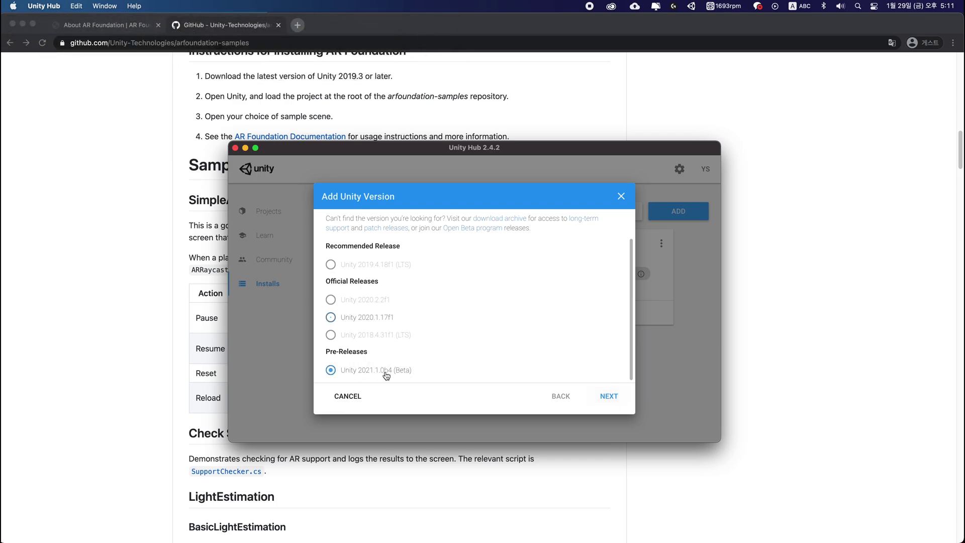
scroll(526, 334, "up", 1)
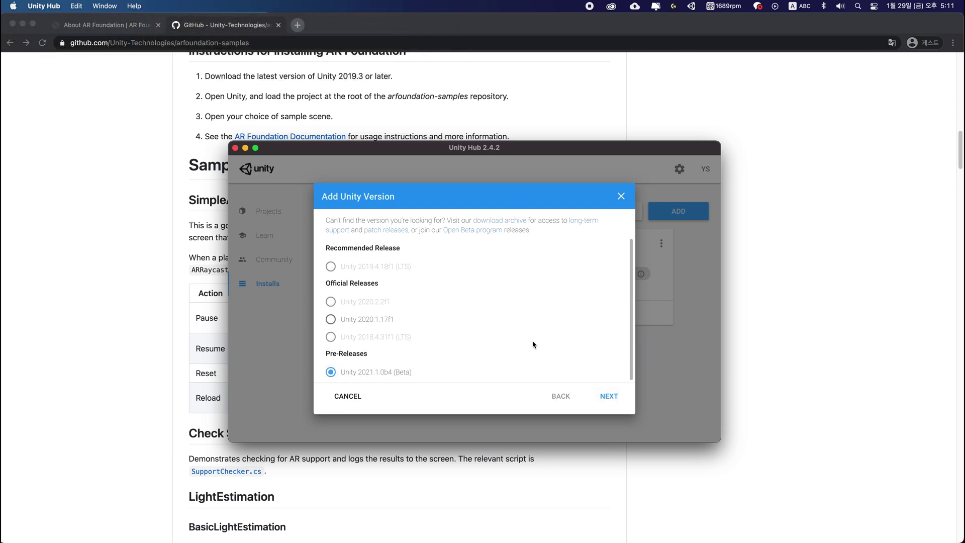
scroll(534, 342, "up", 2)
scroll(536, 341, "down", 1)
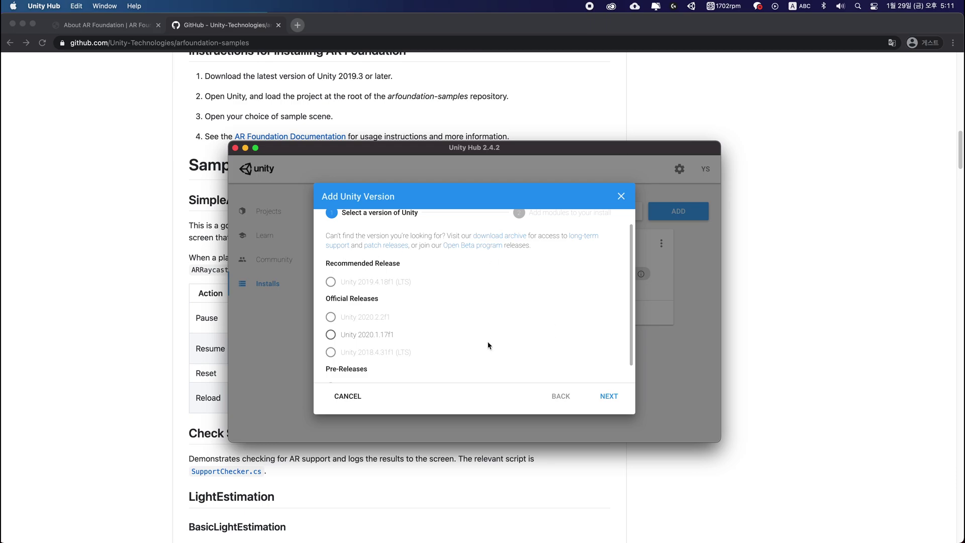
scroll(382, 367, "down", 1)
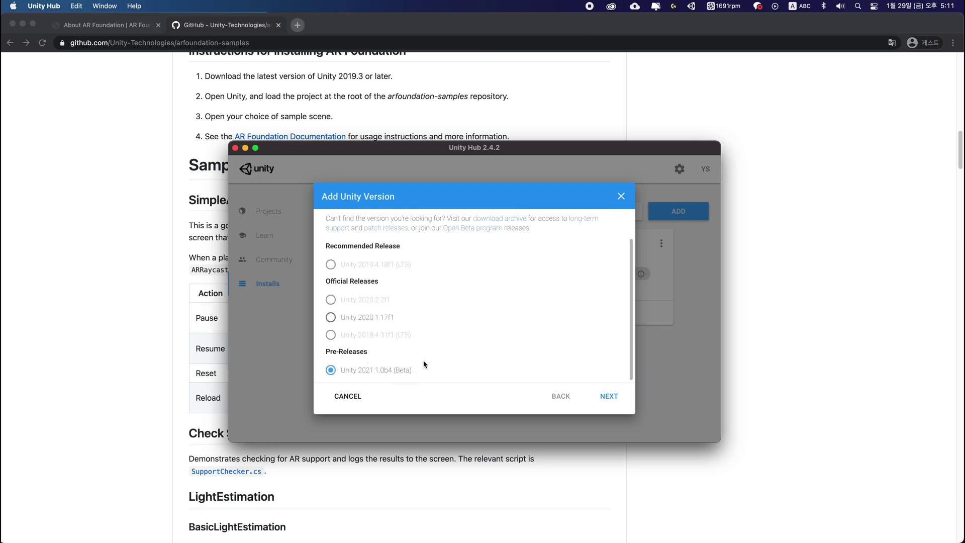
left_click(364, 318)
Close the add-version dialog without installing and start a new project with Unity 2020.2.2f1.
left_click(626, 201)
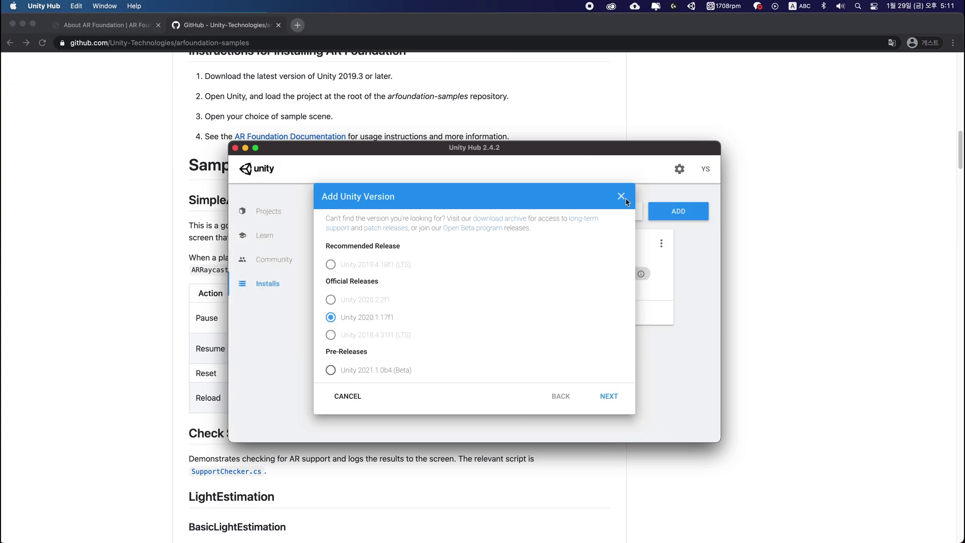
left_click(256, 211)
left_click(671, 212)
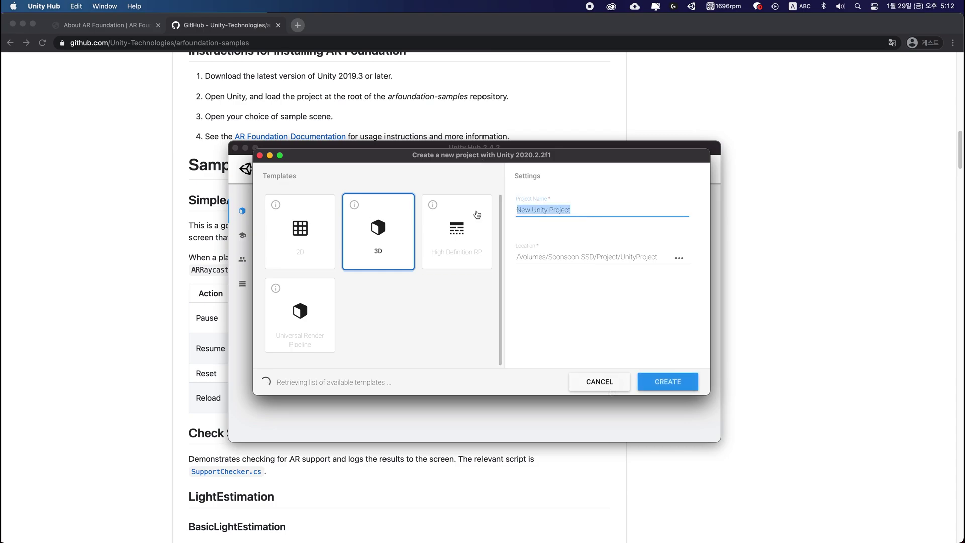
Create a 3D project named 'AR Foundation Start' using Unity 2020.2.2f1.
left_click(606, 386)
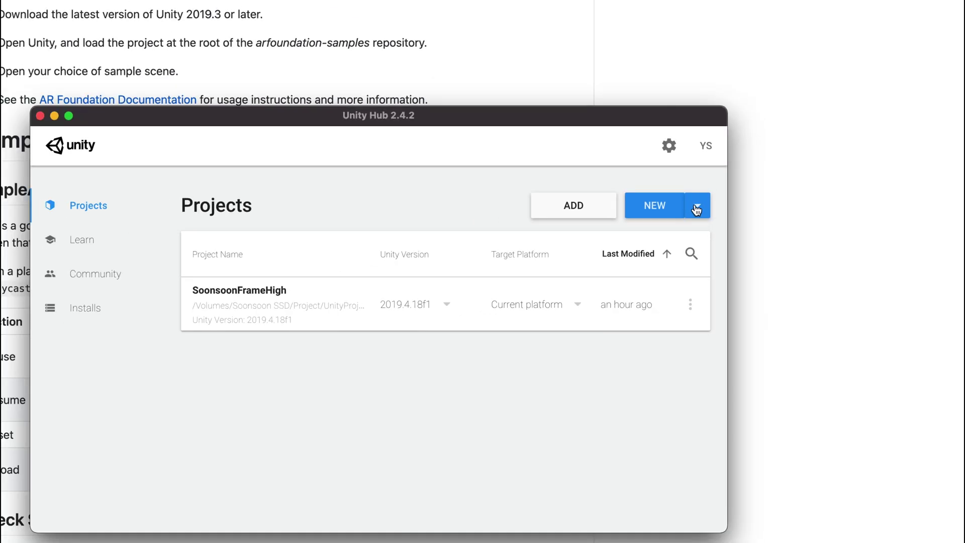
left_click(703, 216)
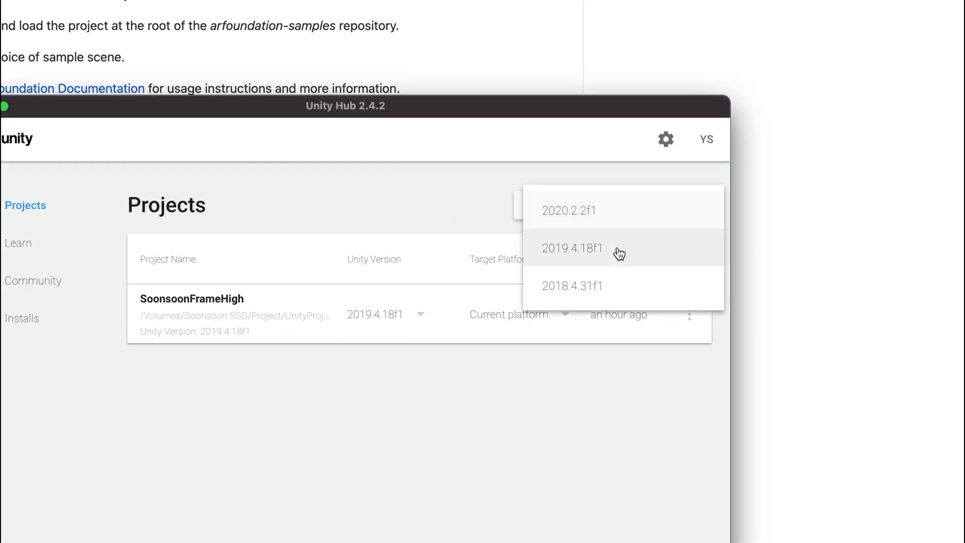
left_click(594, 217)
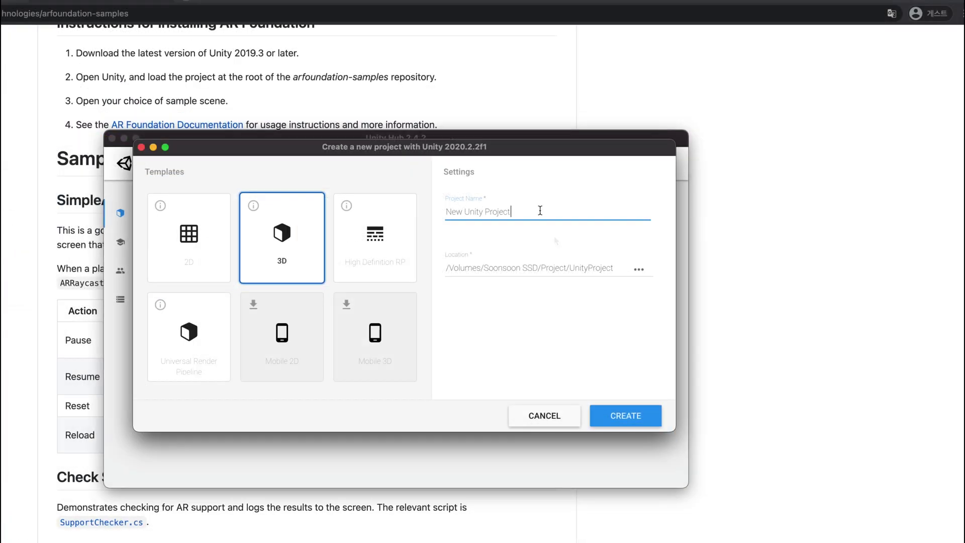
triple_click(504, 220)
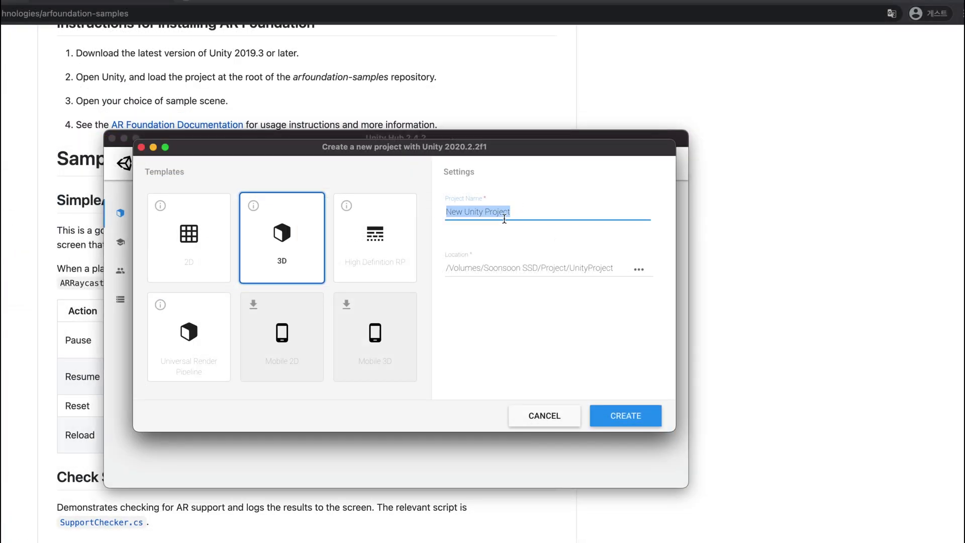
type("AR Foundation Start")
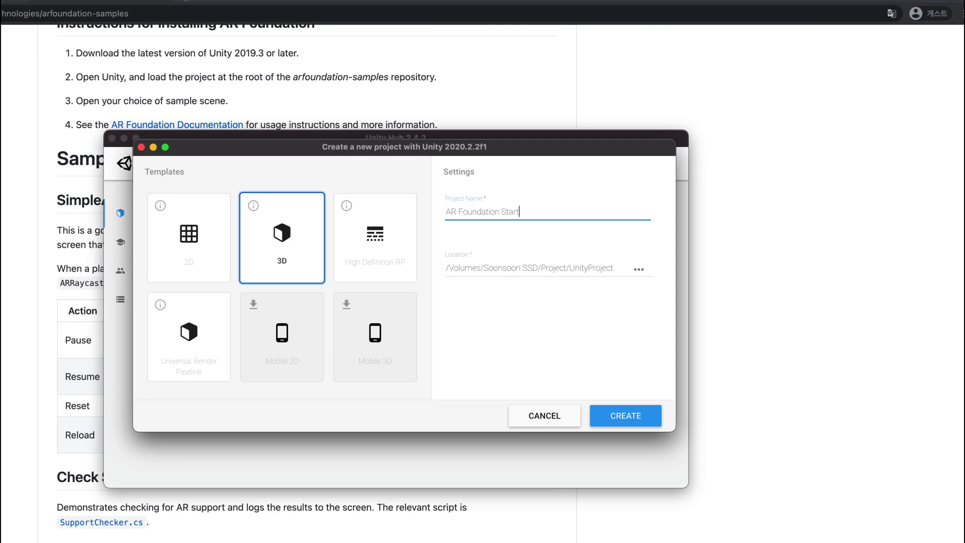
key("Return")
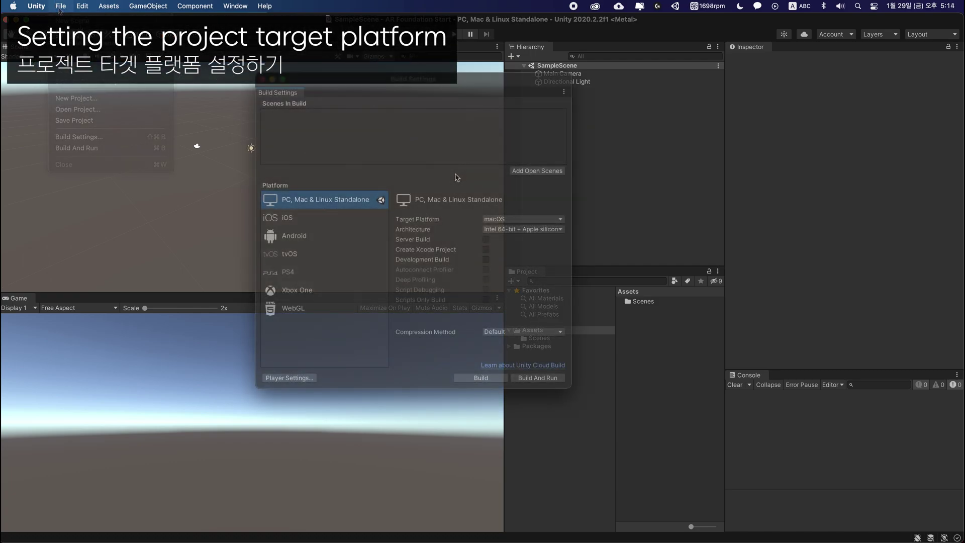
Set iOS as the active build platform in Build Settings after comparing Android, then close it.
left_click_drag(455, 80, 474, 102)
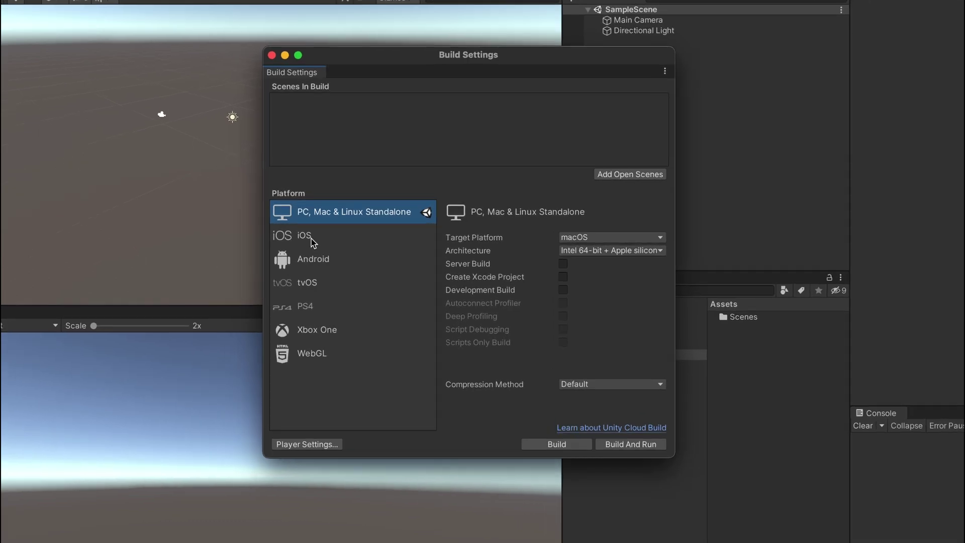
left_click(309, 239)
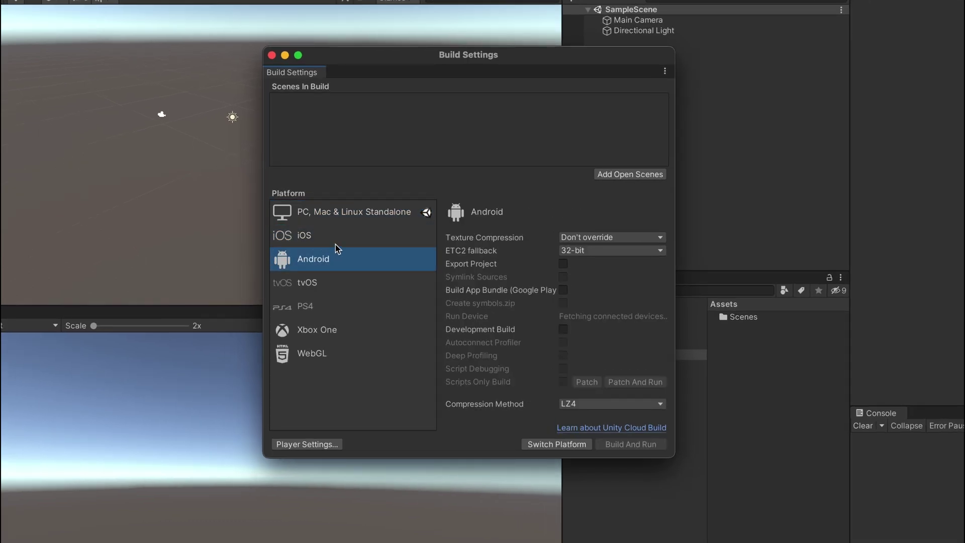
left_click(342, 261)
left_click(345, 239)
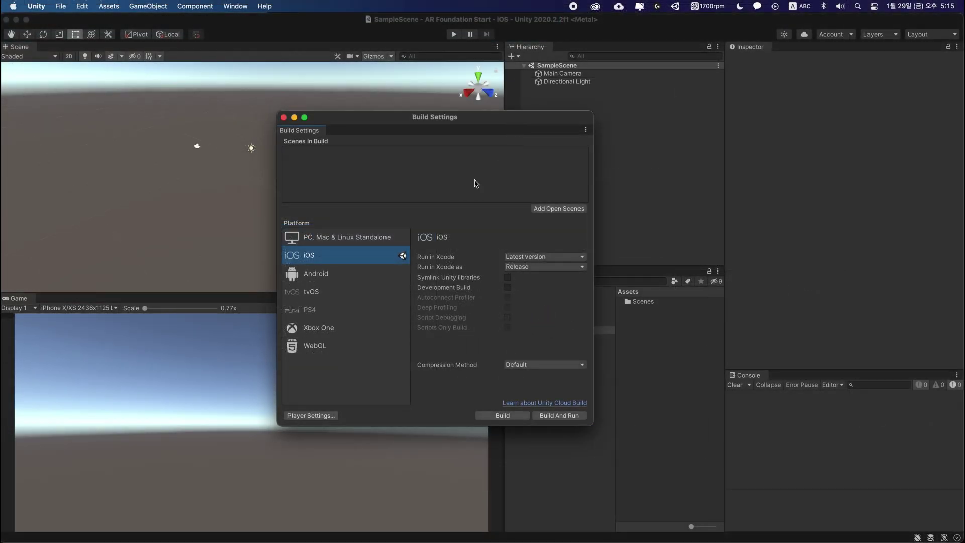
left_click_drag(500, 120, 546, 122)
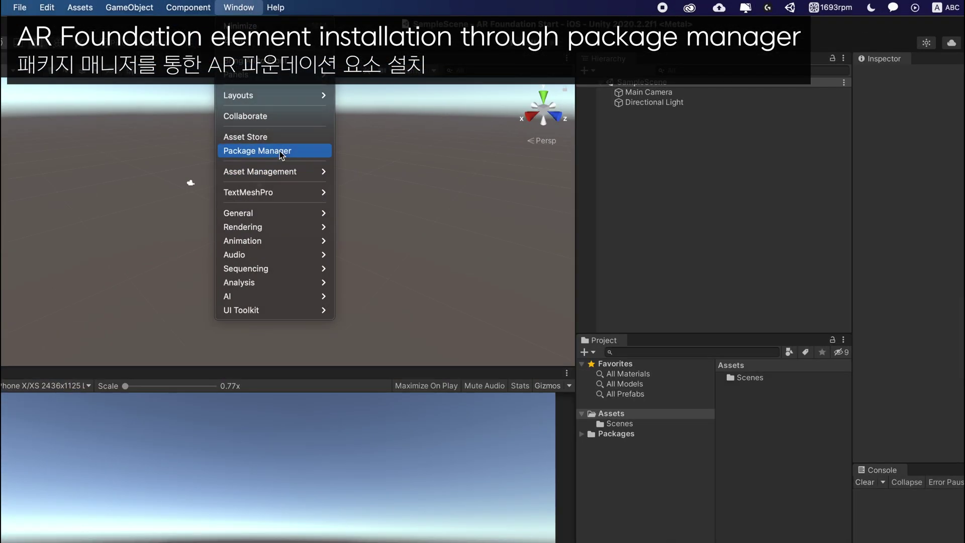
List Unity Registry packages matching 'ar' and expand AR Foundation to show version 4.0.10.
left_click(278, 150)
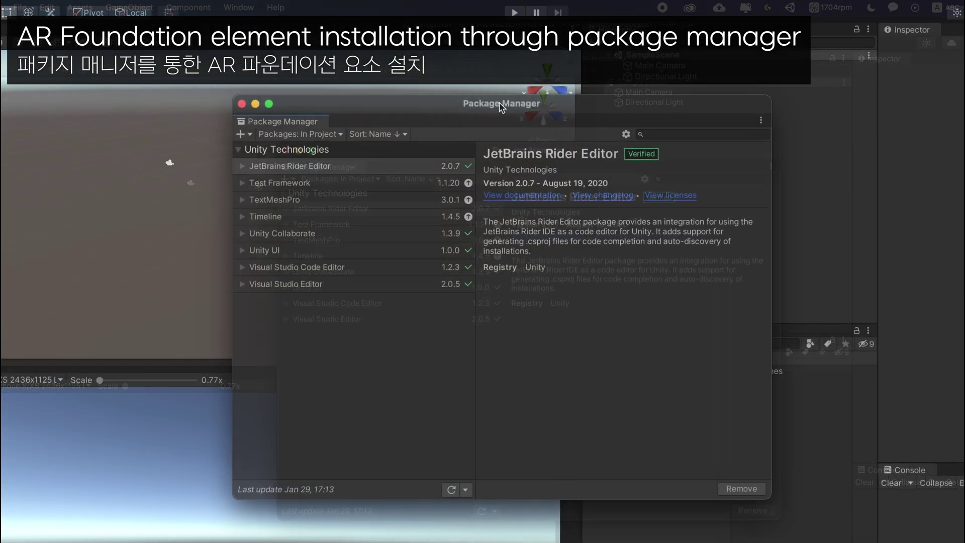
left_click(316, 135)
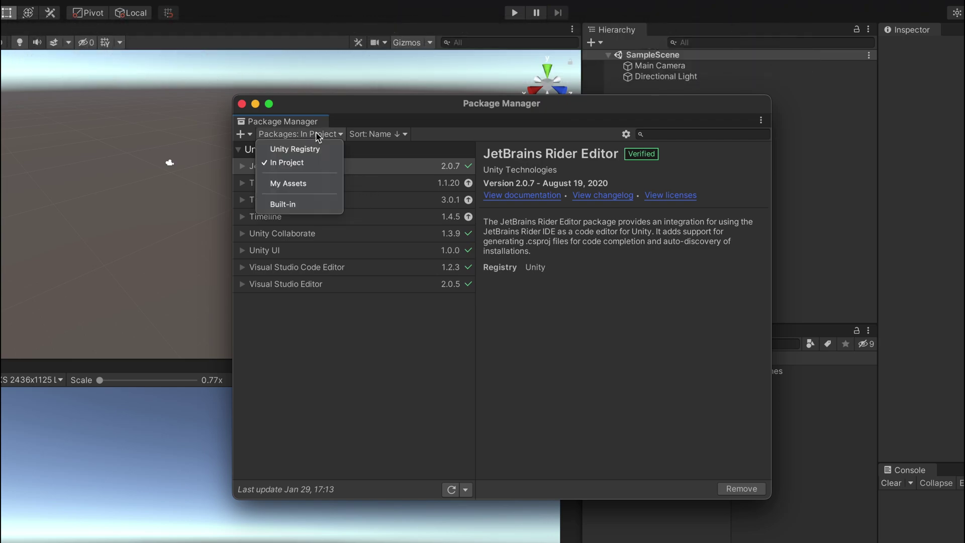
left_click(295, 150)
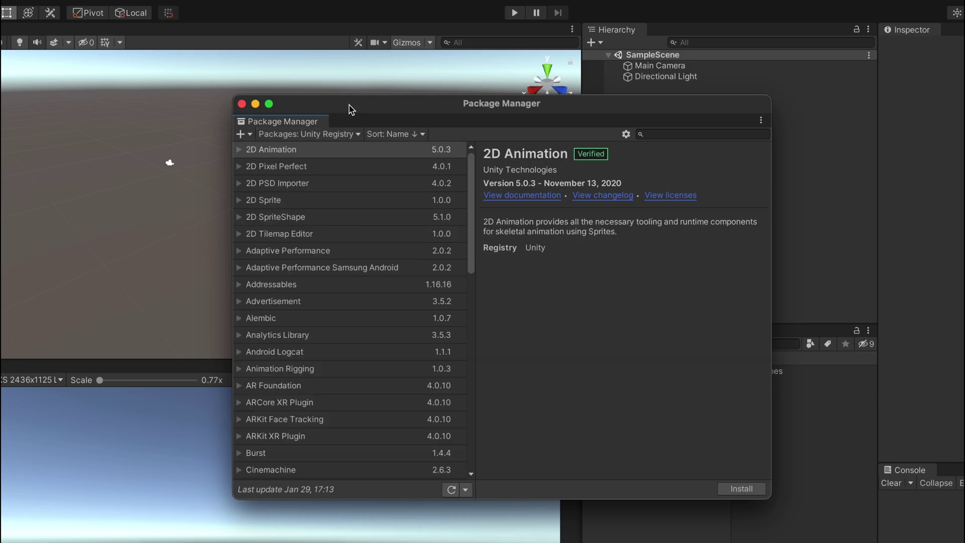
left_click(631, 109)
type("ar")
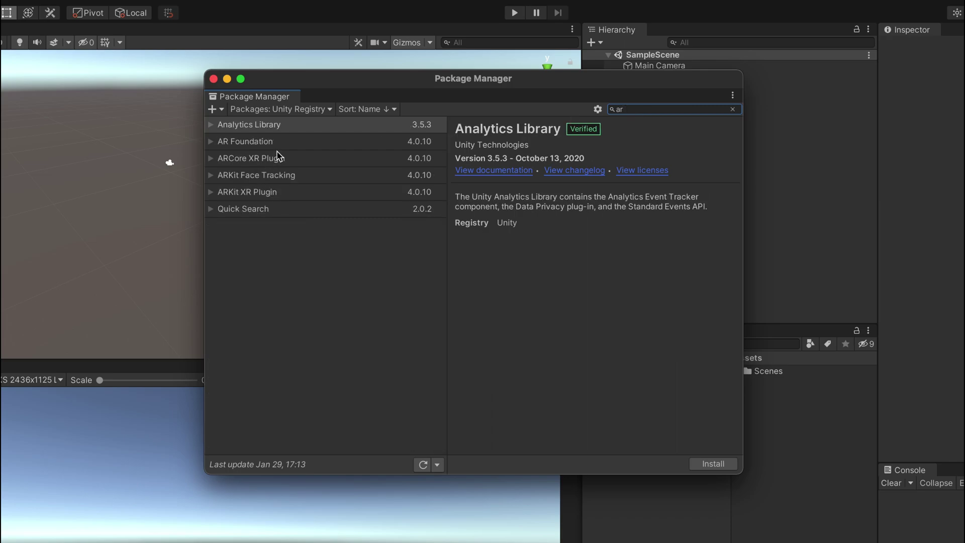
left_click(258, 145)
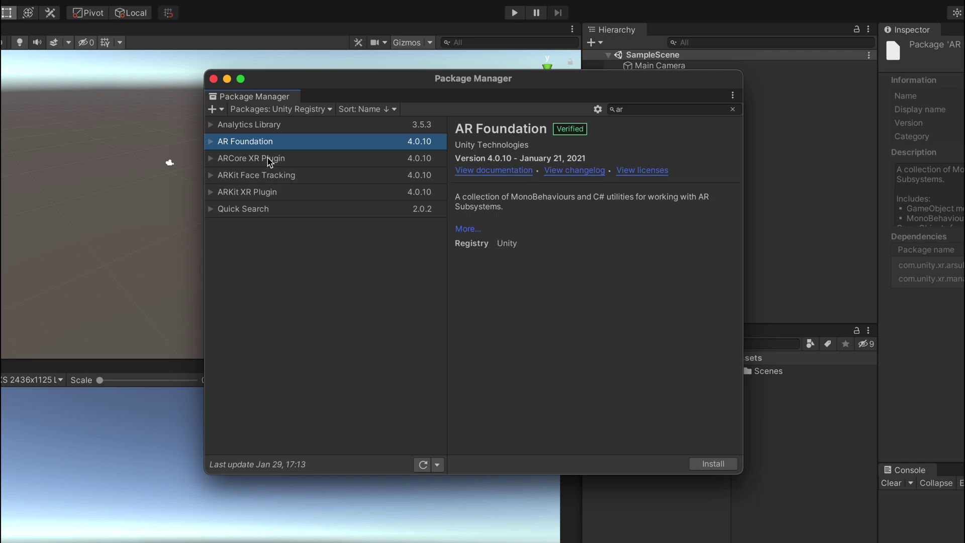
left_click(266, 160)
left_click(294, 180)
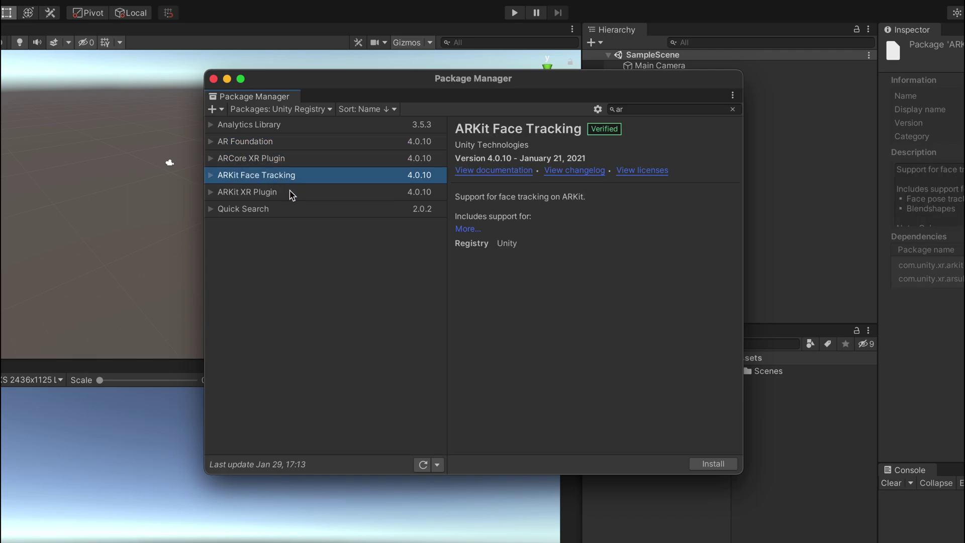
left_click(288, 194)
left_click(285, 209)
double_click(294, 143)
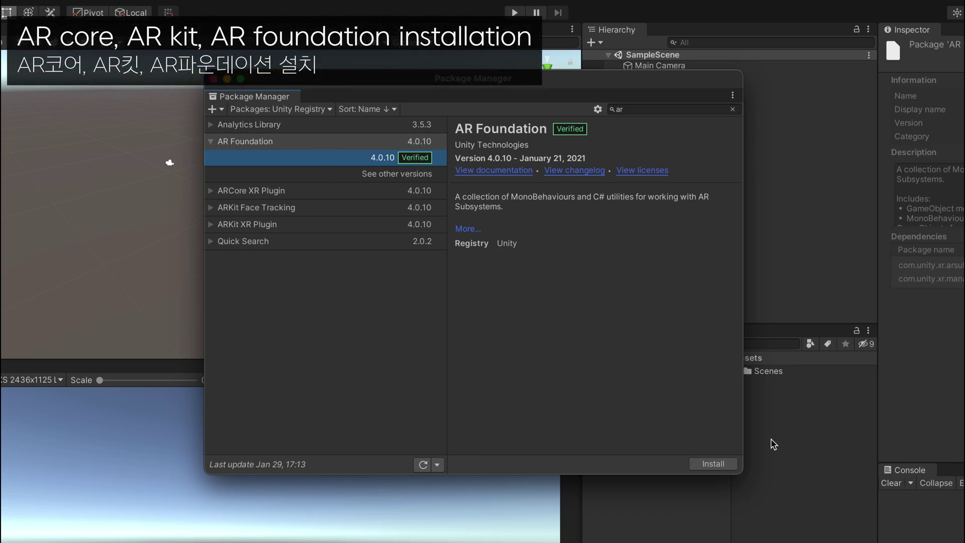
Install the AR Foundation and ARCore XR Plugin 4.0.10 packages.
left_click(713, 463)
left_click(312, 191)
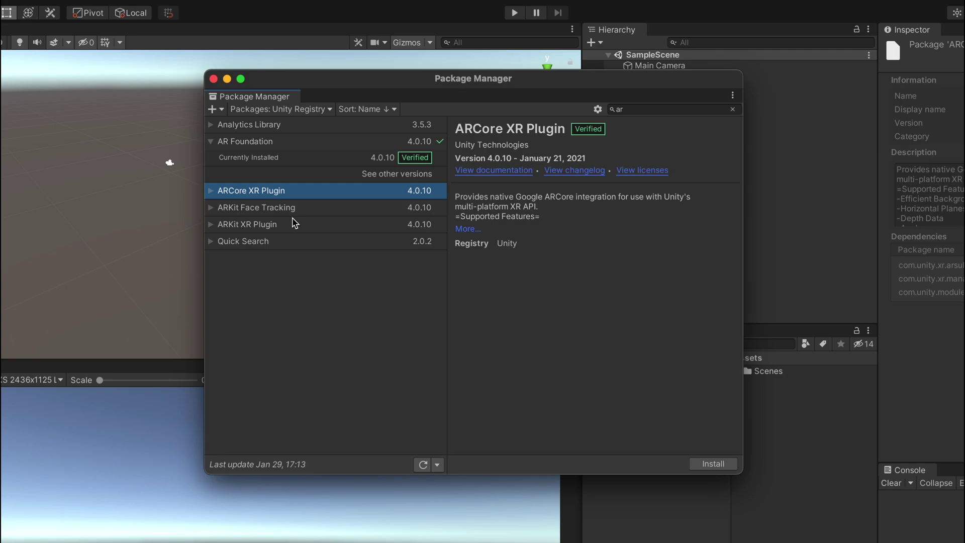
left_click(312, 224)
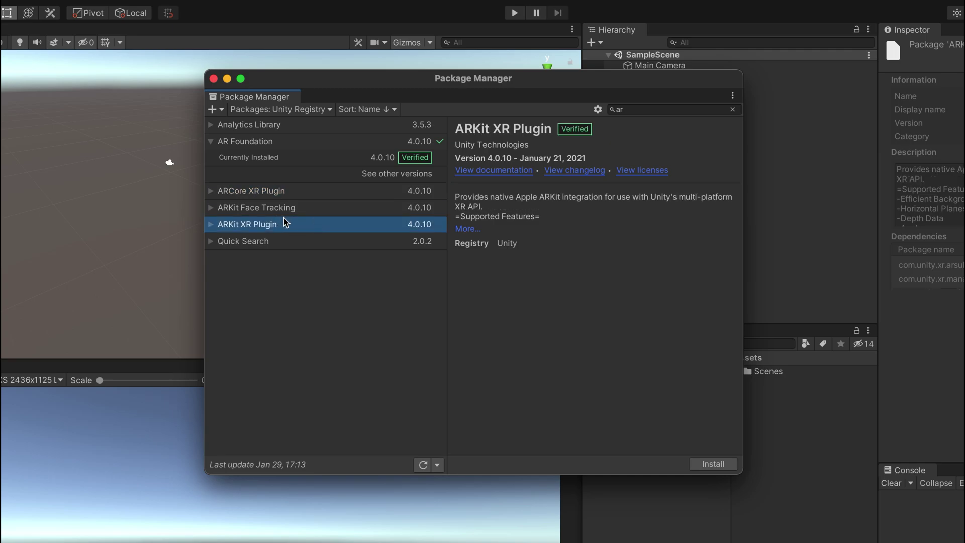
left_click(303, 209)
left_click(315, 221)
left_click(309, 197)
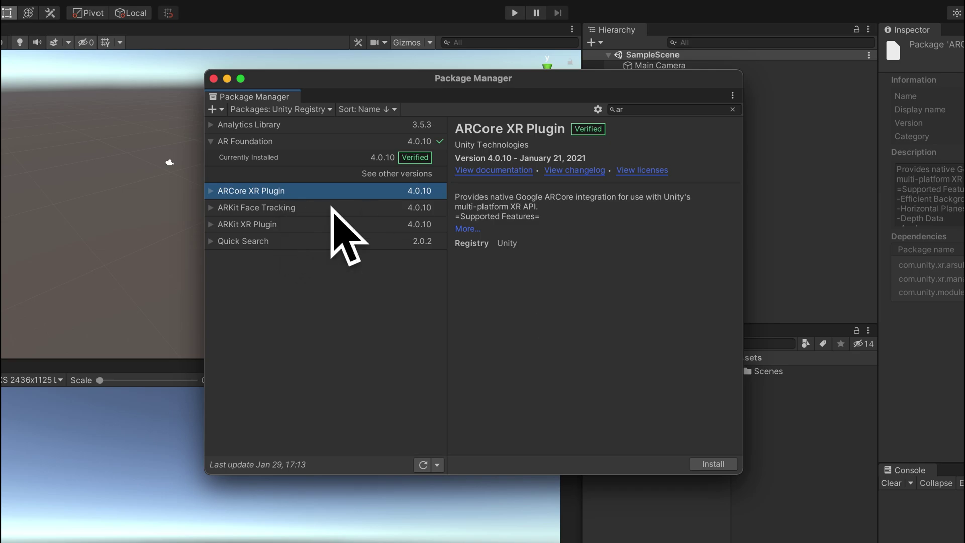
left_click(714, 464)
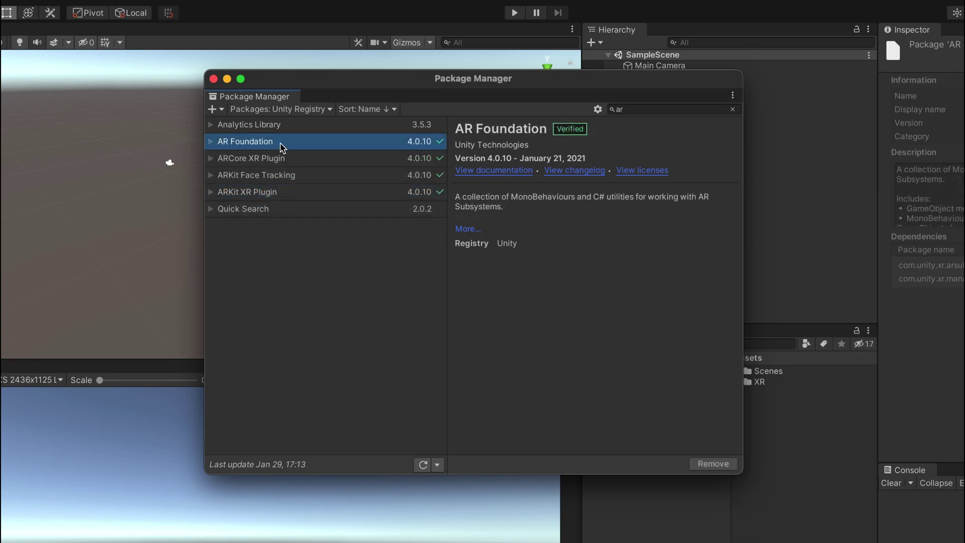
Confirm ARCore, ARKit Face Tracking and ARKit XR Plugin show as installed, then close Package Manager.
left_click(298, 159)
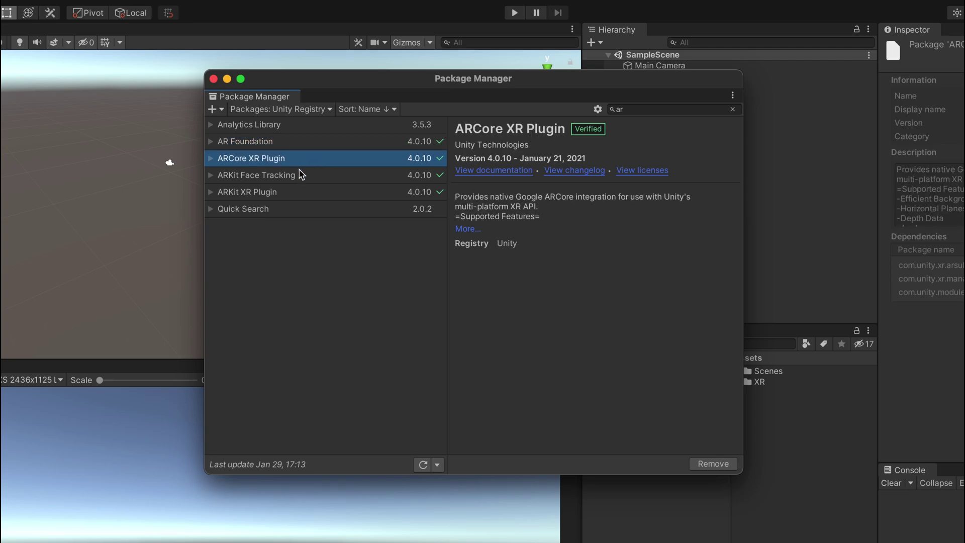
left_click(301, 179)
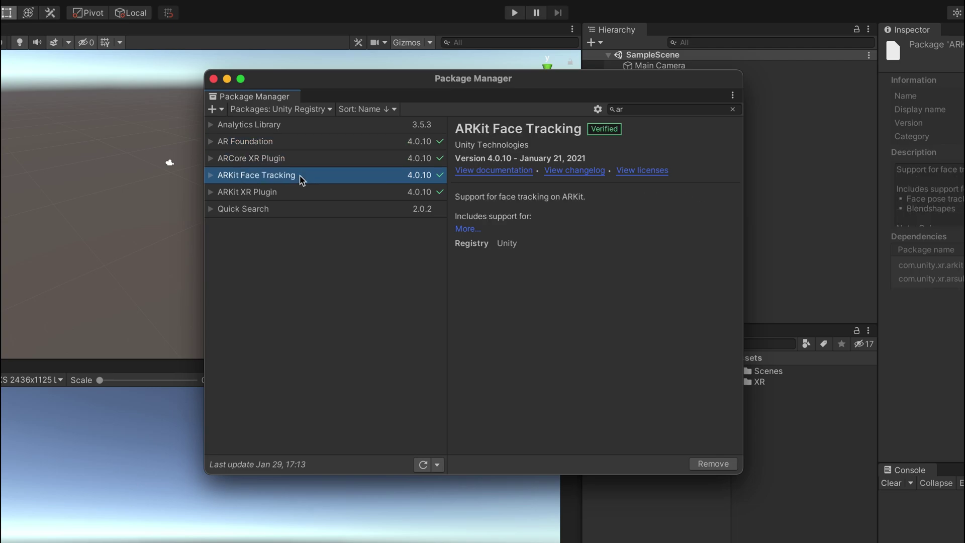
left_click(300, 197)
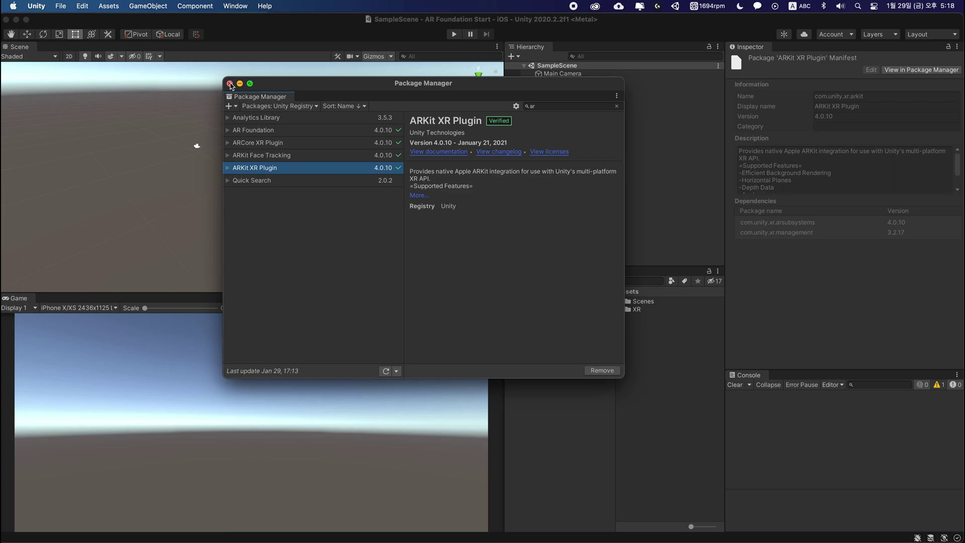
left_click(230, 83)
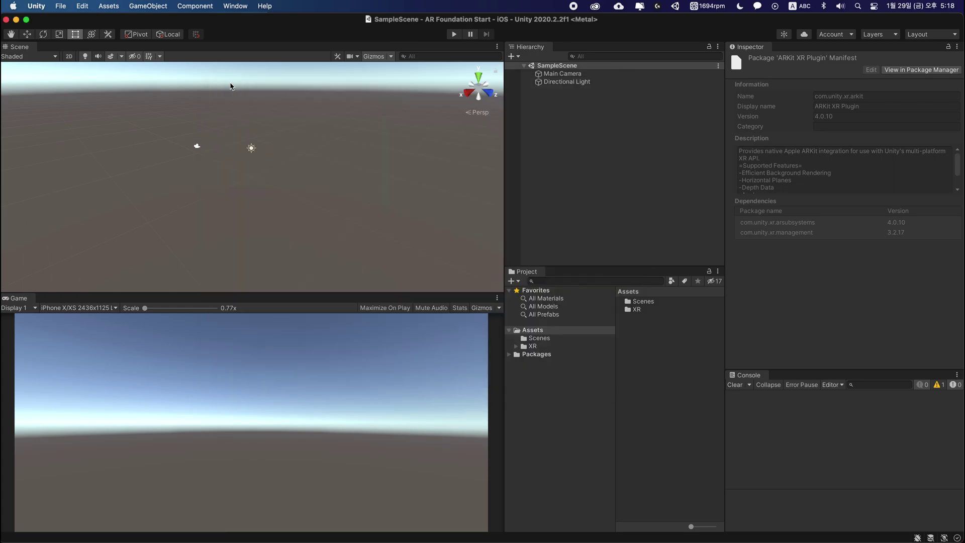
Inspect the new XR Settings folder in Assets and the project's installed packages.
left_click(605, 139)
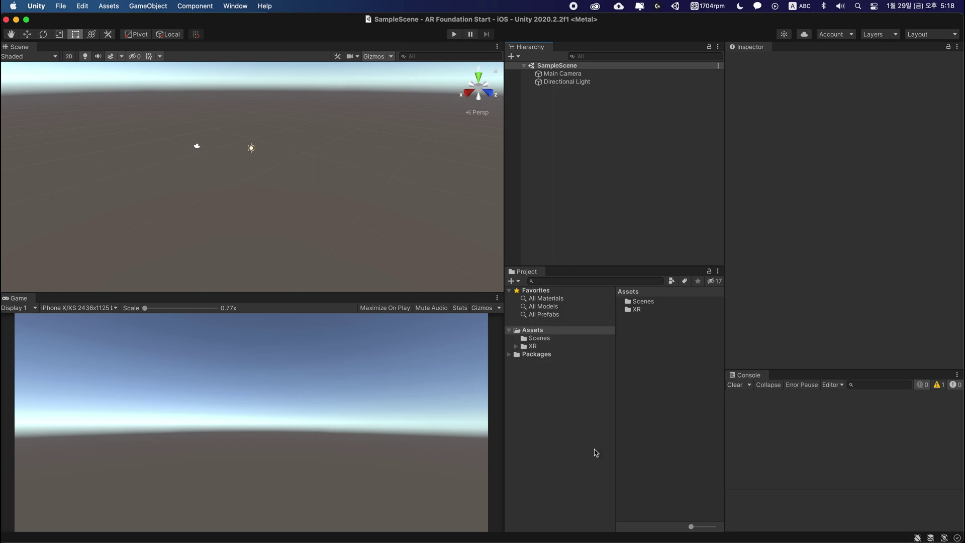
double_click(523, 348)
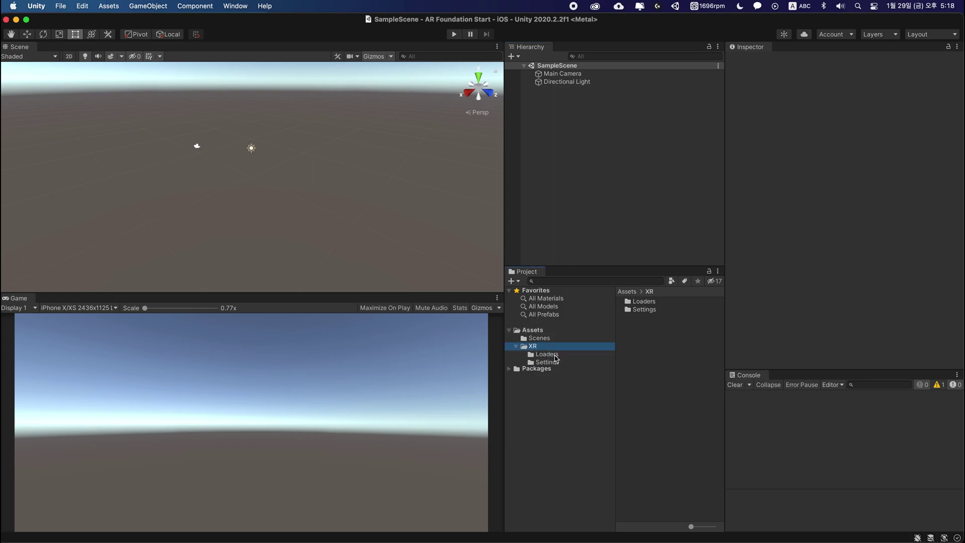
left_click(556, 360)
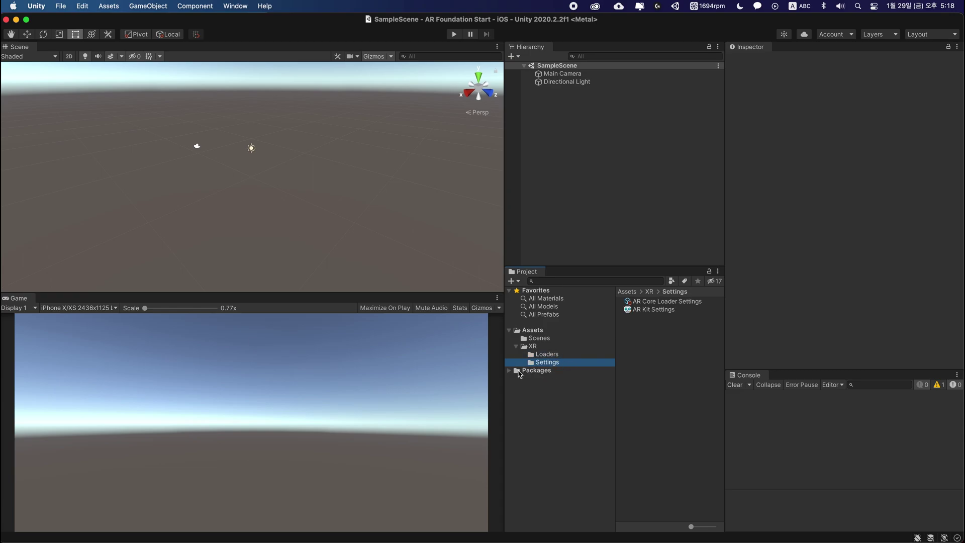
left_click(512, 373)
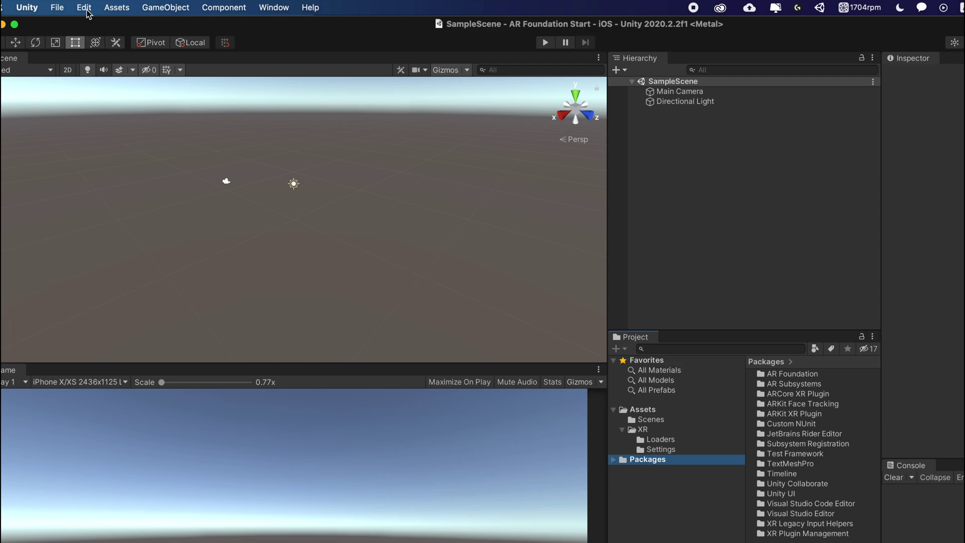
Open Project Settings, enlarge it, and flip between the ARKit and ARCore plug-in pages.
left_click(84, 7)
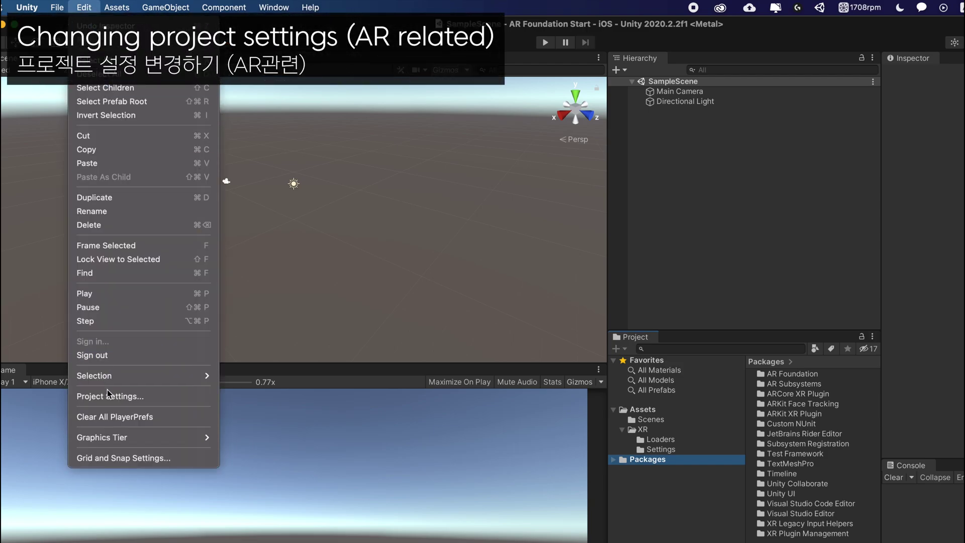
left_click(113, 396)
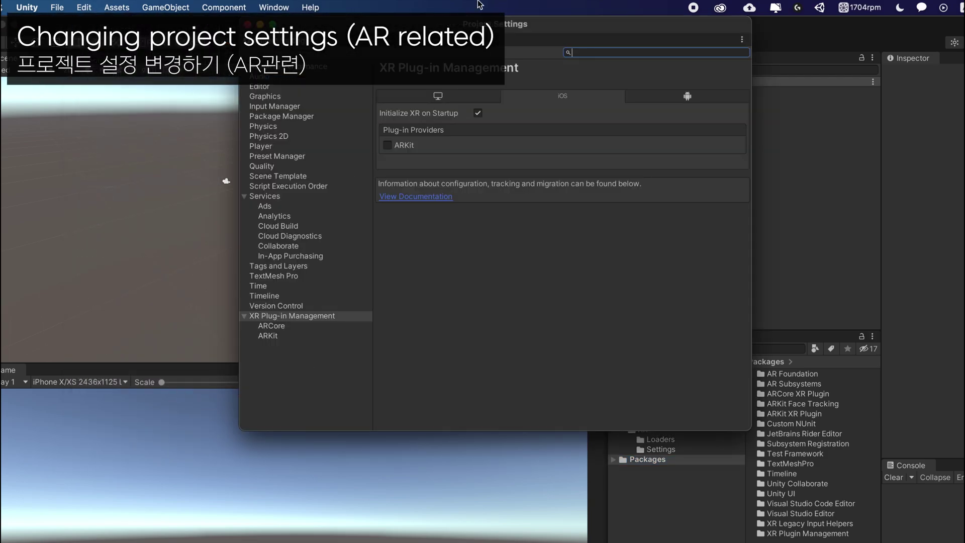
left_click_drag(694, 431, 800, 461)
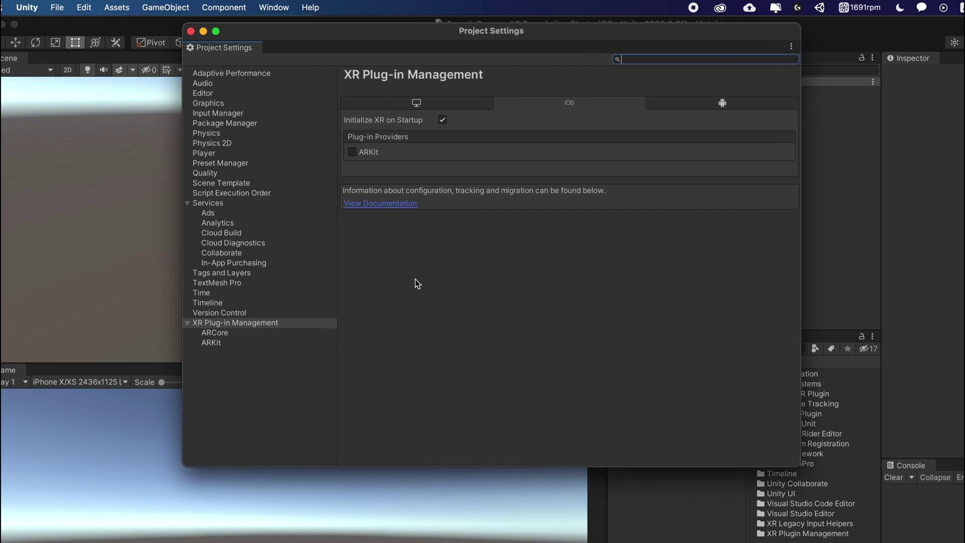
left_click(276, 343)
left_click(260, 332)
left_click(227, 342)
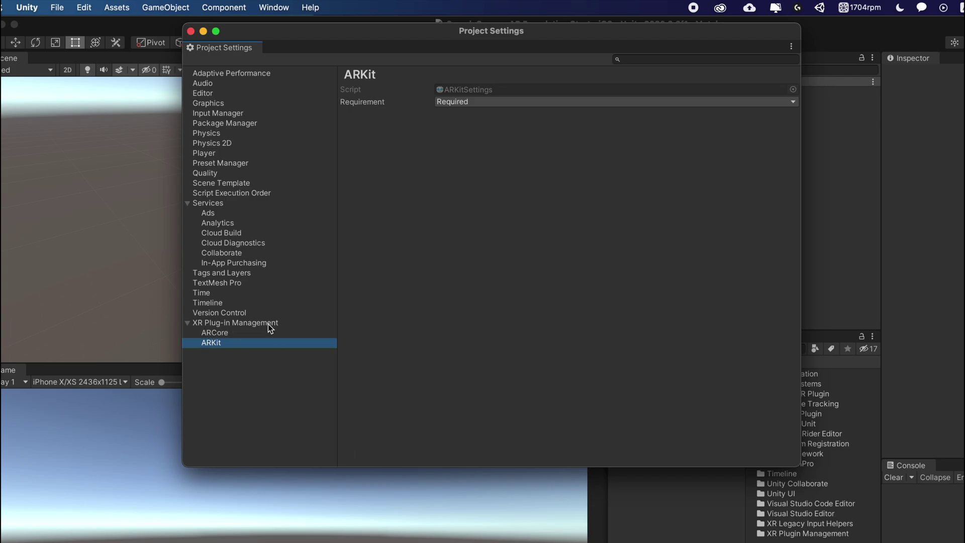
left_click(224, 333)
left_click(231, 344)
left_click_drag(440, 28, 433, 54)
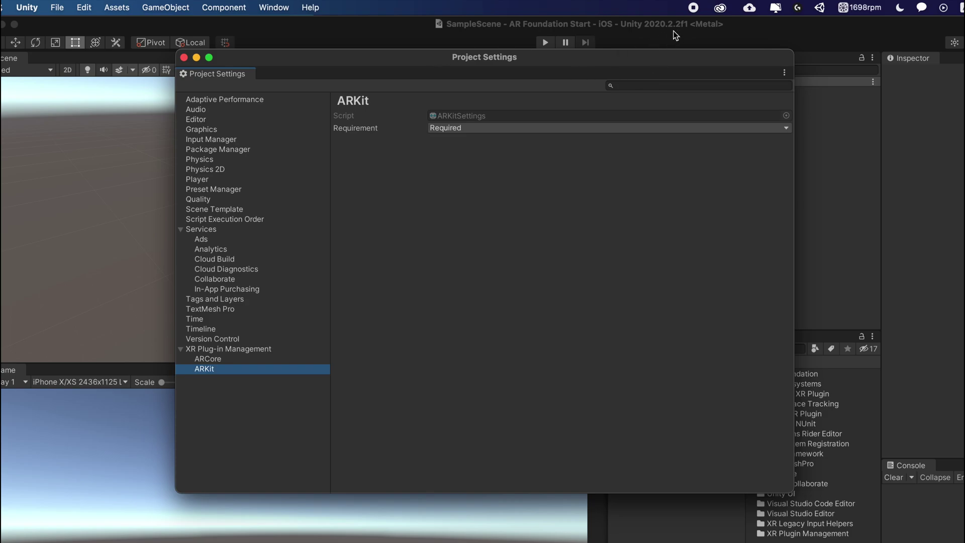
Compare the ARCore and ARKit pages, keeping the ARCore requirement at Required, then view XR Plug-in Management.
left_click(217, 360)
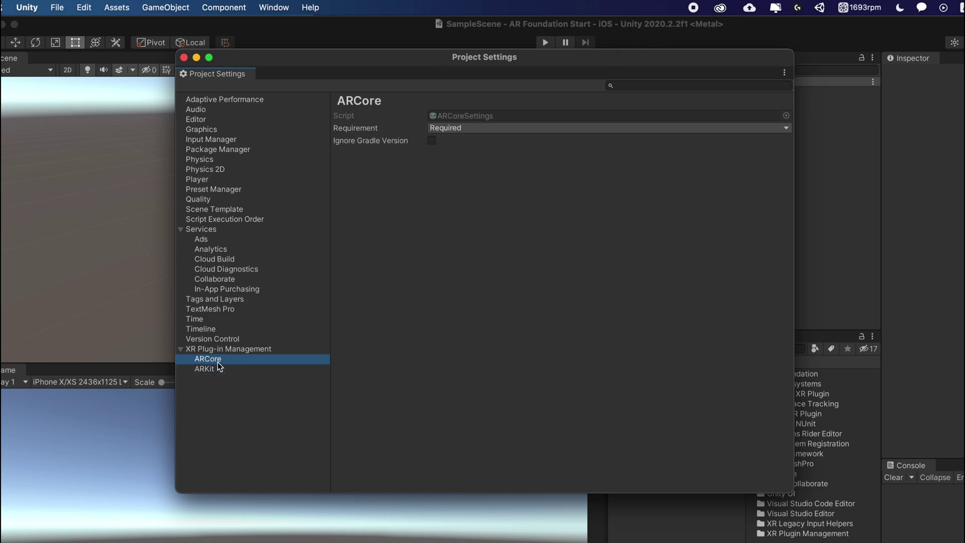
left_click(225, 369)
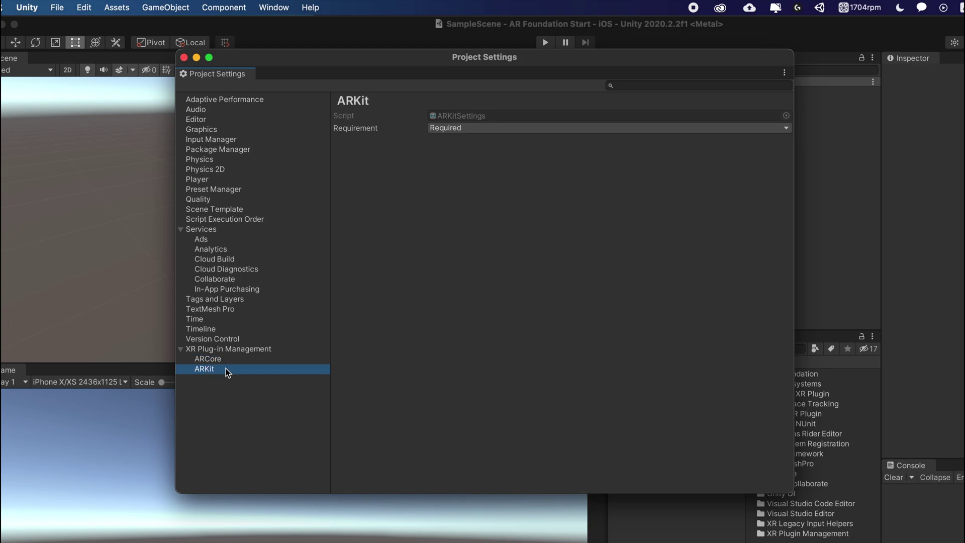
left_click(231, 358)
left_click(230, 367)
left_click(234, 360)
left_click(233, 368)
left_click(234, 359)
left_click(233, 369)
left_click(236, 359)
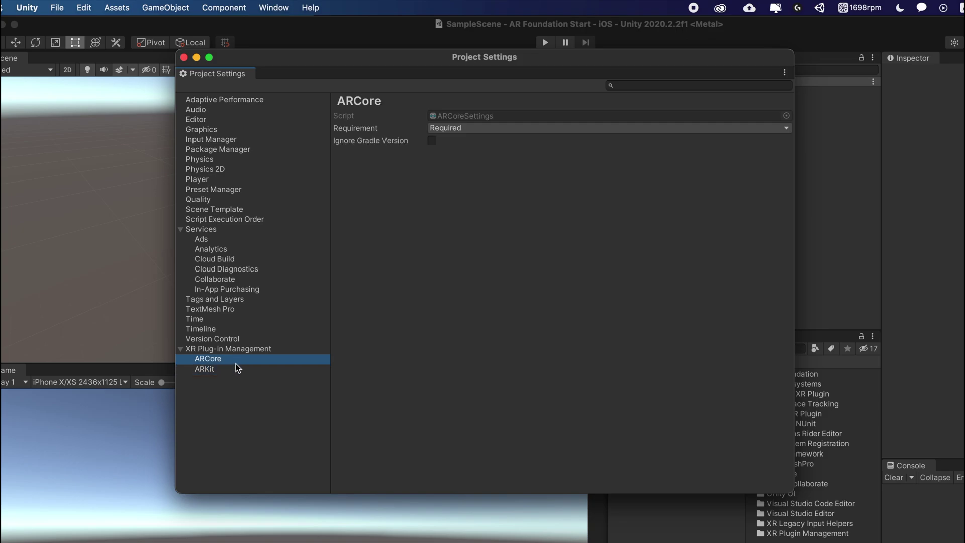
left_click(235, 367)
left_click(236, 359)
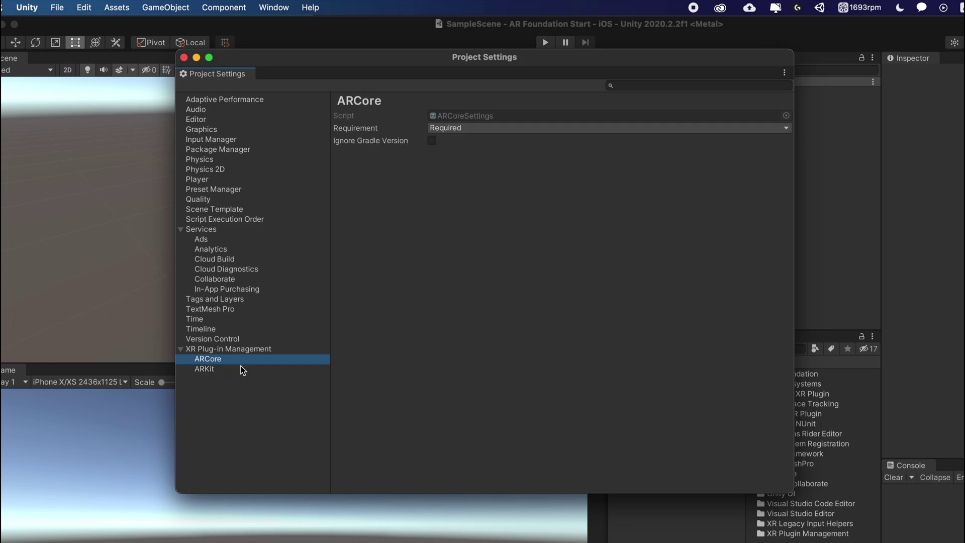
left_click(457, 128)
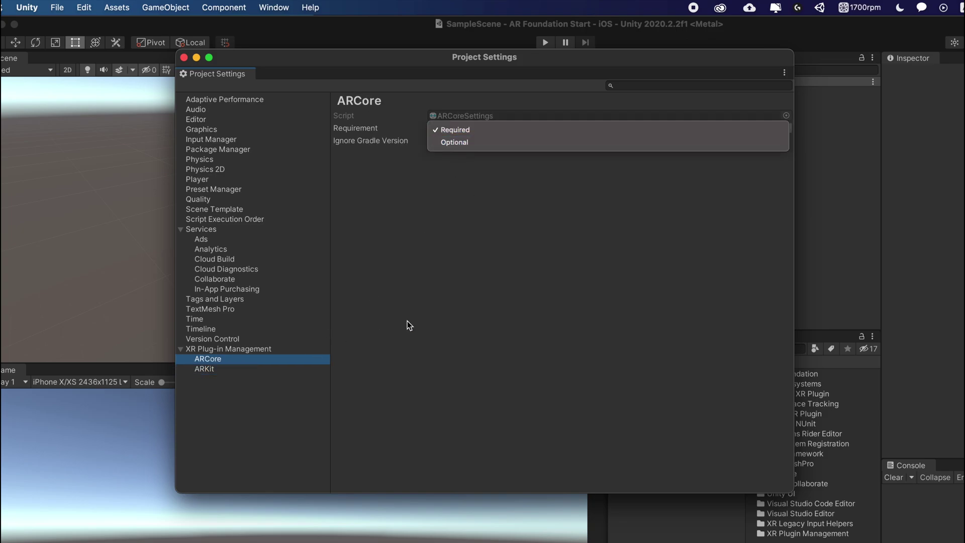
left_click(456, 303)
left_click(232, 348)
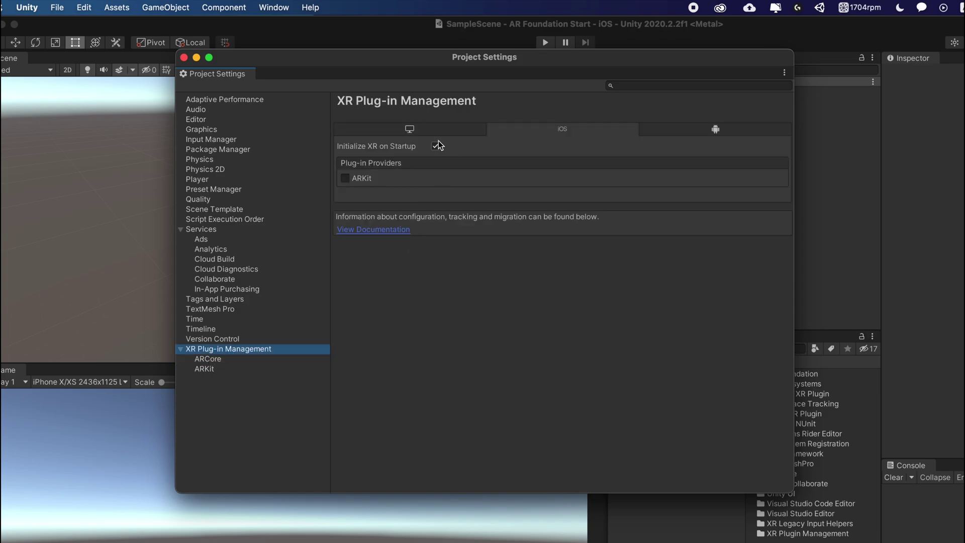
Tick ARKit as the iOS XR plug-in provider and check the Android providers for ARCore.
left_click(459, 131)
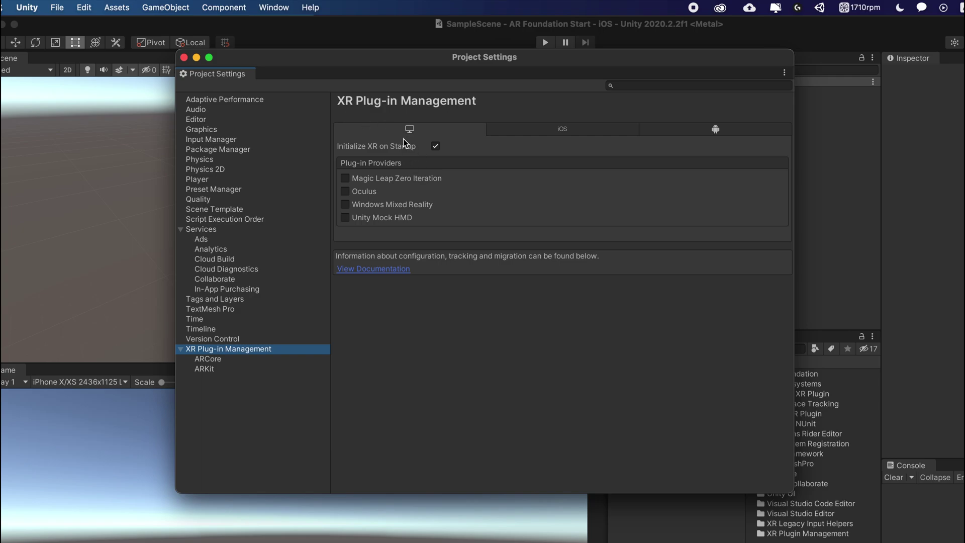
left_click(544, 131)
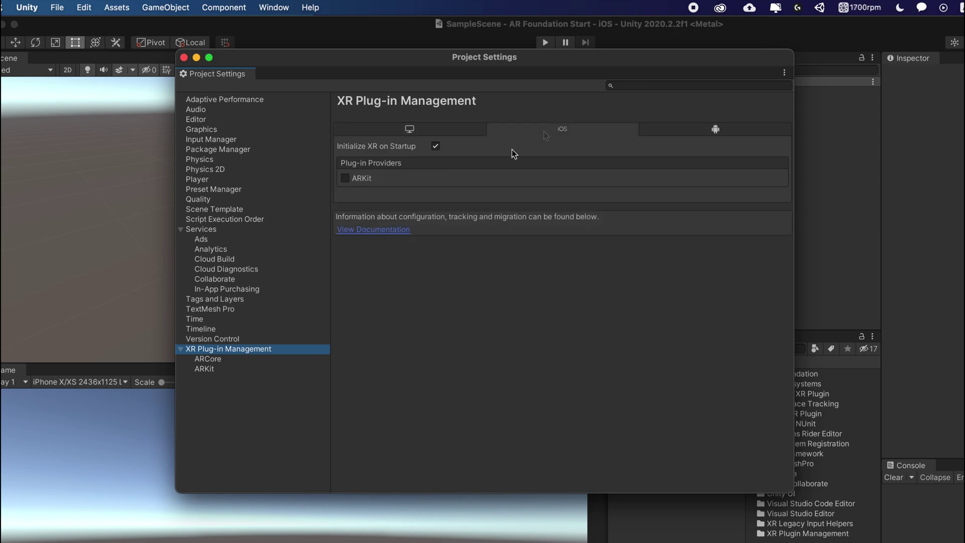
left_click(345, 179)
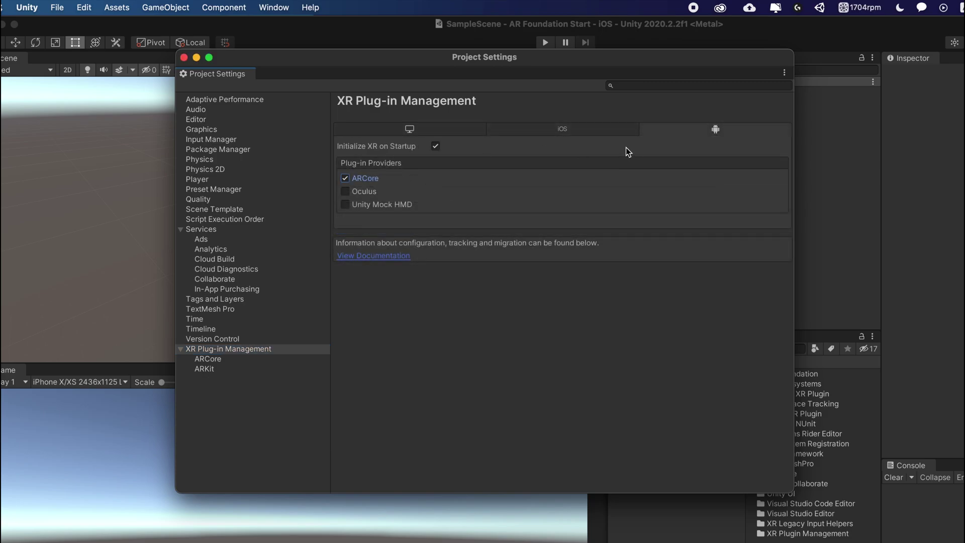
left_click(599, 128)
left_click(655, 129)
left_click(636, 129)
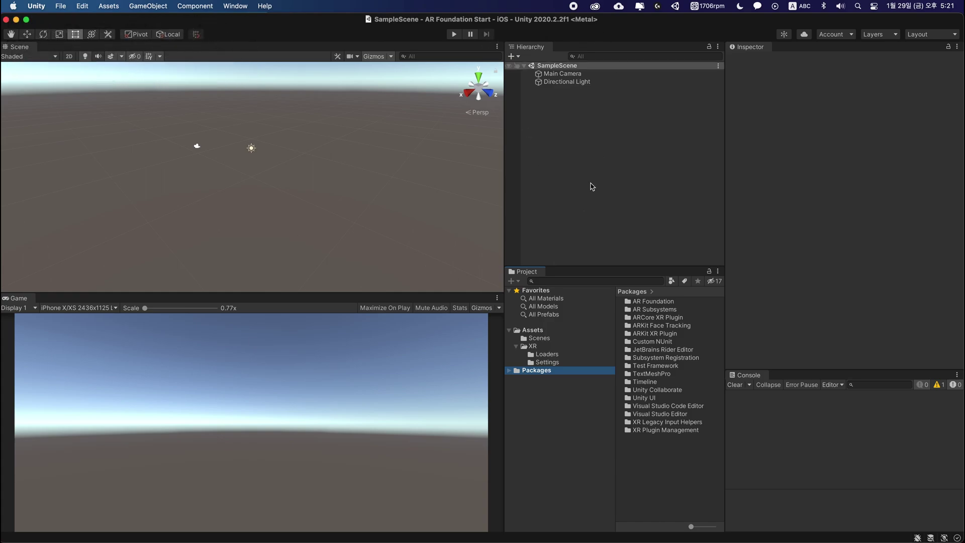
Create an XR > AR Session Origin in the Hierarchy, which includes an AR Camera child.
right_click(604, 141)
mouse_move(640, 350)
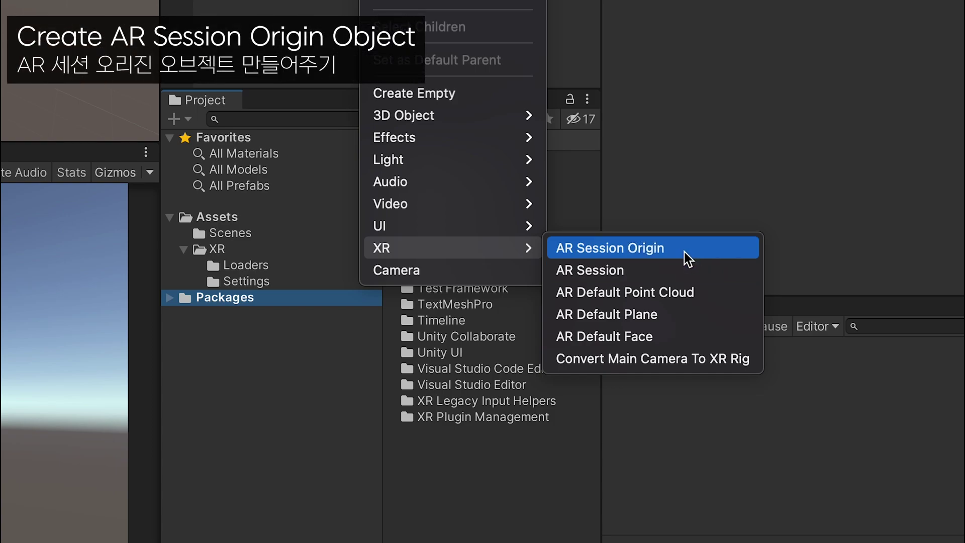
left_click(641, 252)
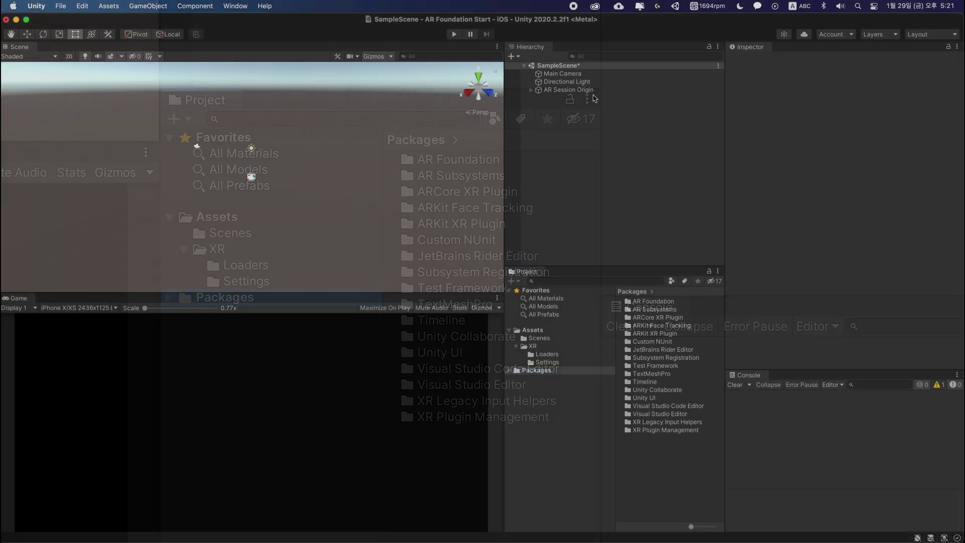
left_click(531, 90)
left_click(589, 124)
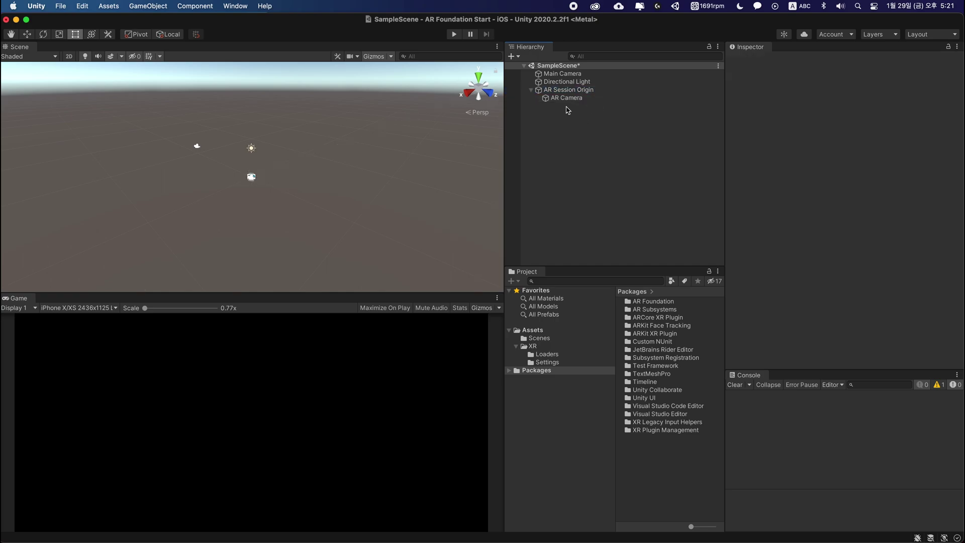
left_click(584, 91)
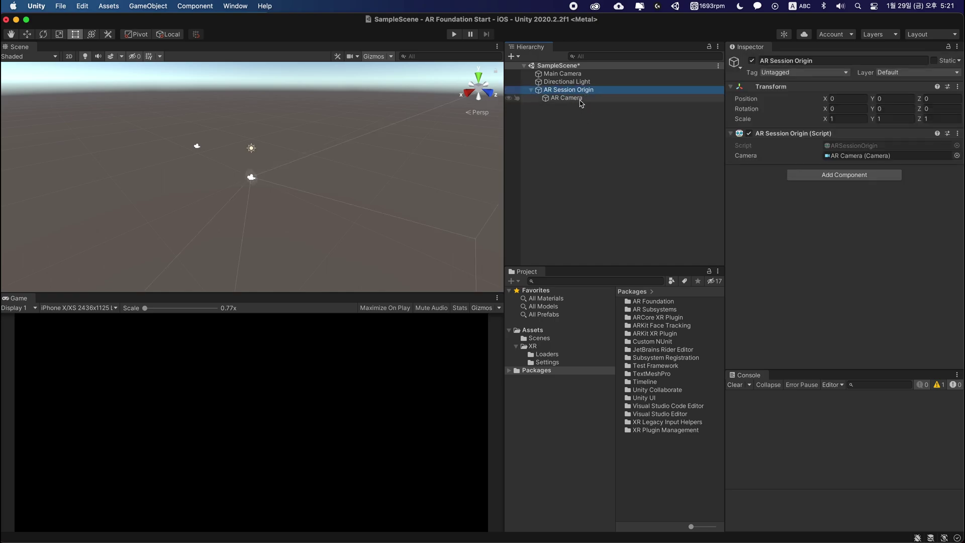
left_click(577, 98)
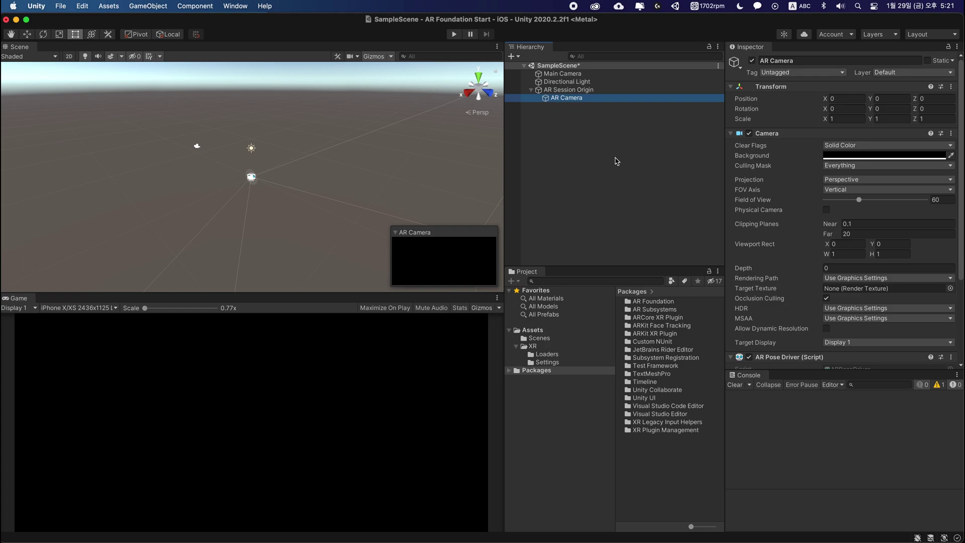
key("f")
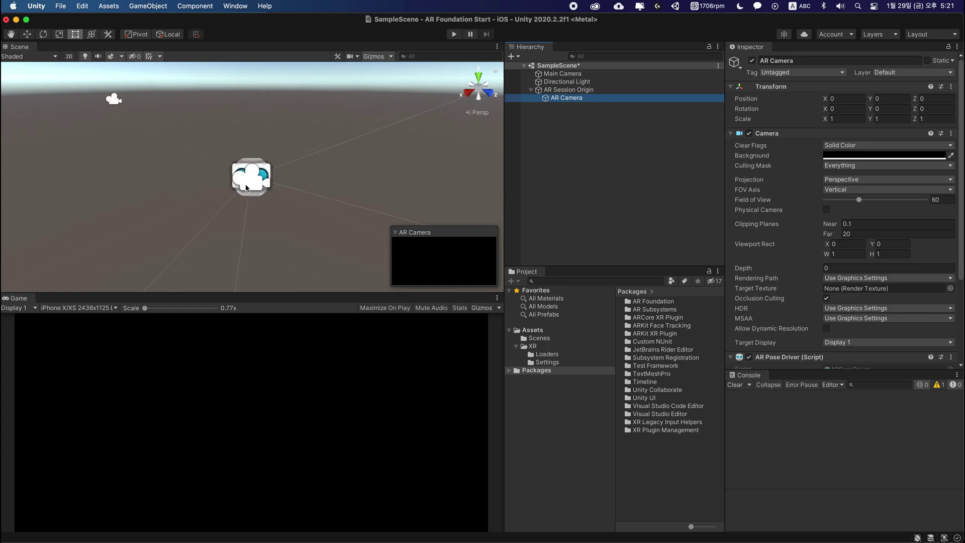
left_click_drag(242, 185, 258, 177, "alt")
mouse_move(244, 168)
left_mouse_down("alt")
mouse_move(216, 178)
mouse_move(181, 151)
left_mouse_up("alt")
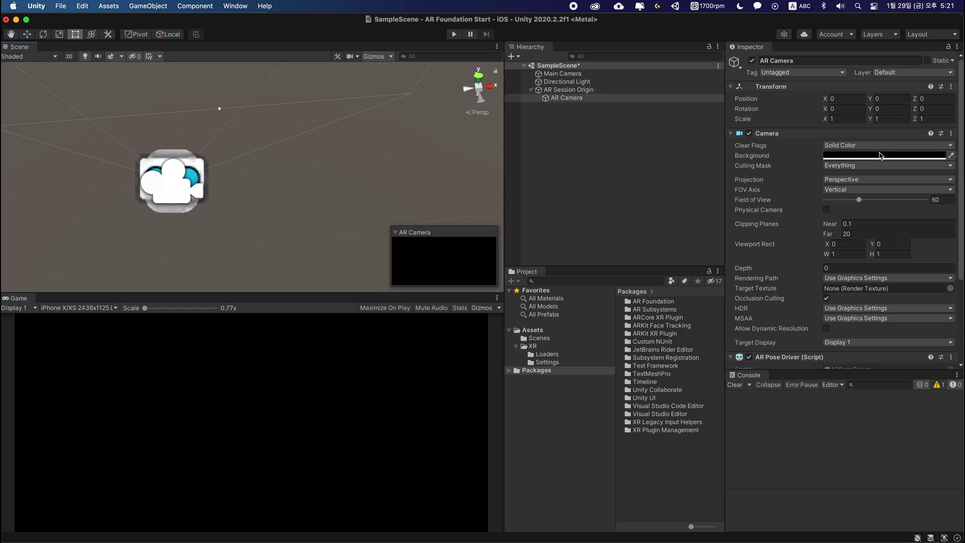
left_click(605, 144)
left_click(571, 76)
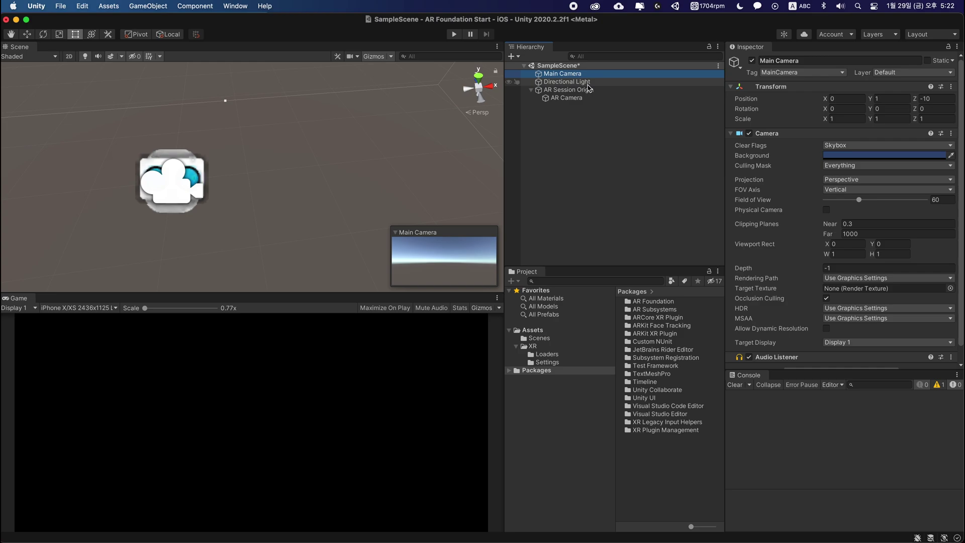
Delete Main Camera, then review the AR Camera and AR Session Origin components in the Inspector.
key("Delete")
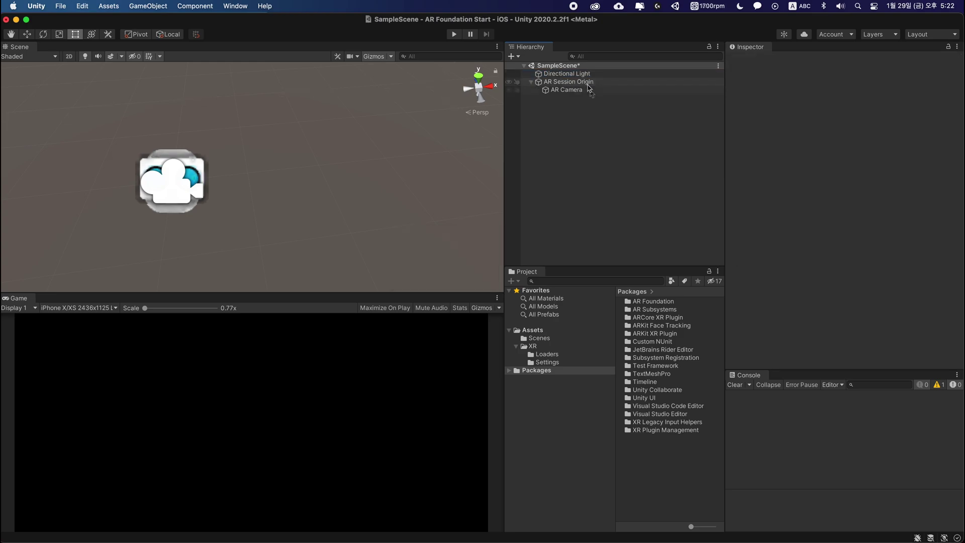
left_click(589, 89)
scroll(814, 250, "down", 2)
scroll(814, 250, "down", 3)
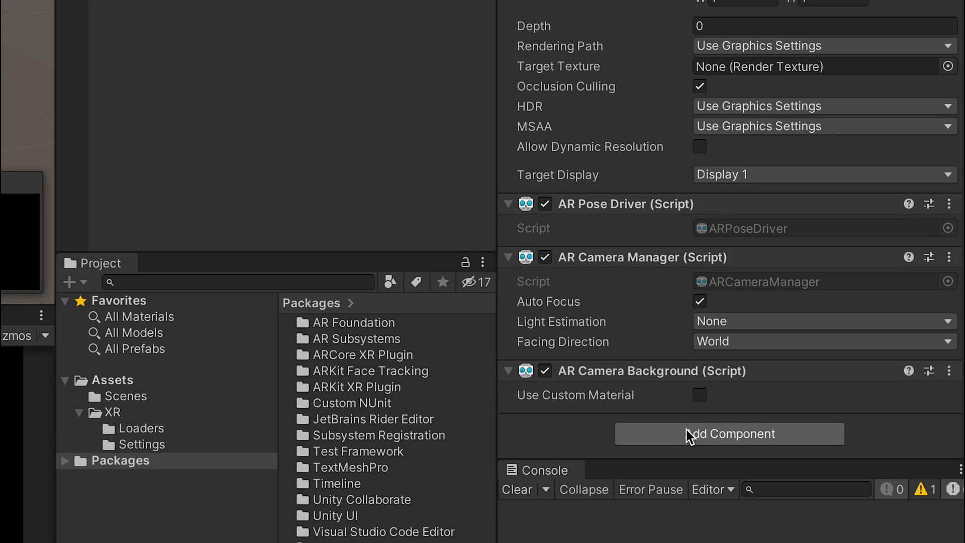
left_click(598, 82)
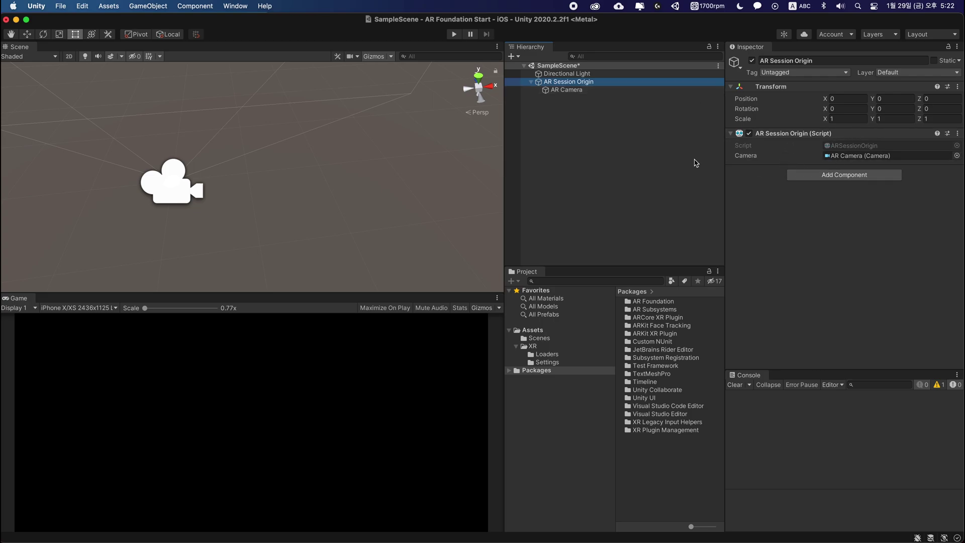
left_click(576, 92)
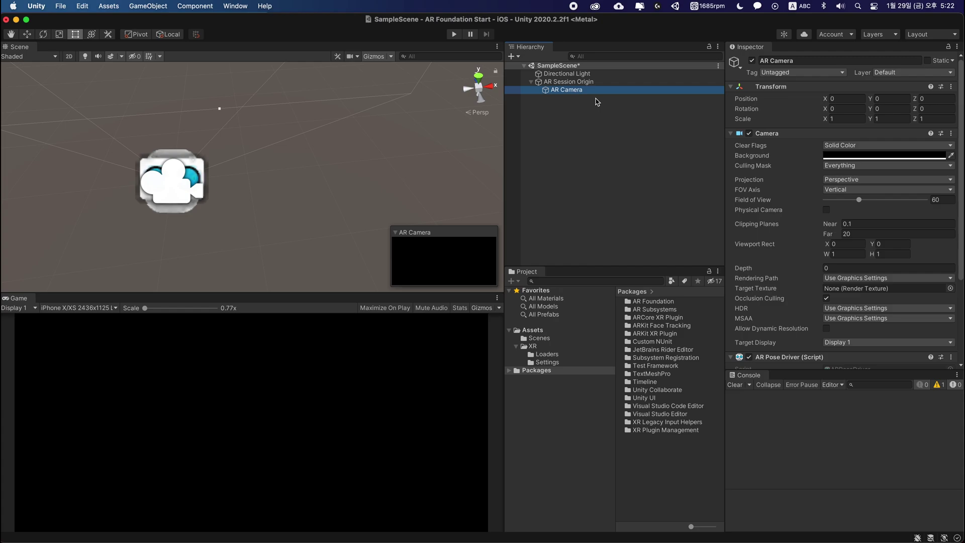
Clear the selection and add an XR > AR Session object to the Hierarchy.
left_click(606, 99)
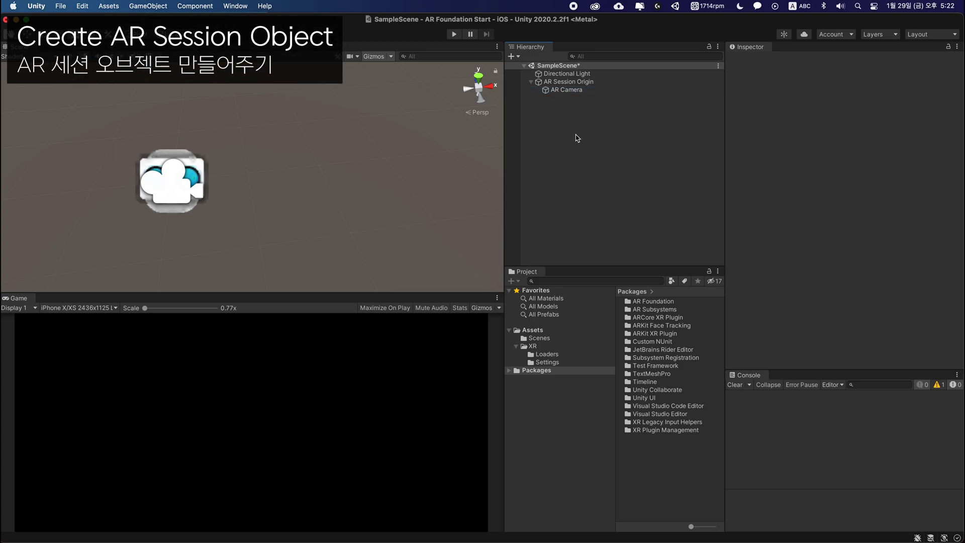
right_click(577, 138)
mouse_move(634, 340)
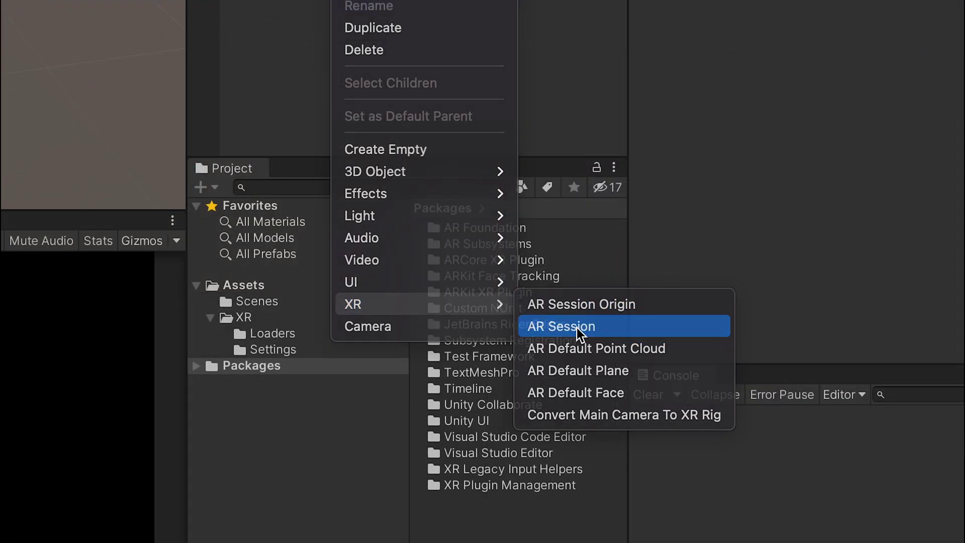
left_click(578, 327)
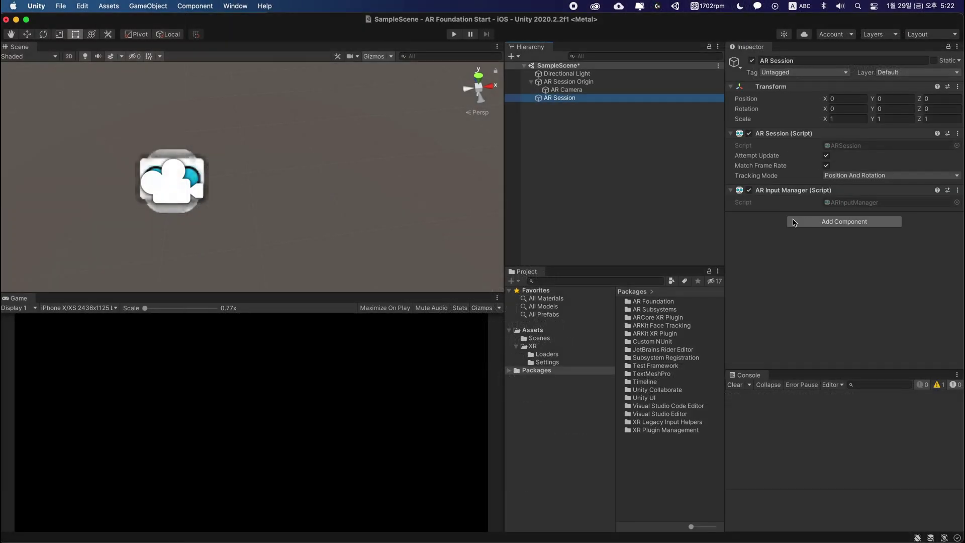
Check AR Session Origin, reselect AR Session, and collapse AR Session Origin to hide AR Camera.
left_click(586, 83)
left_click(573, 97)
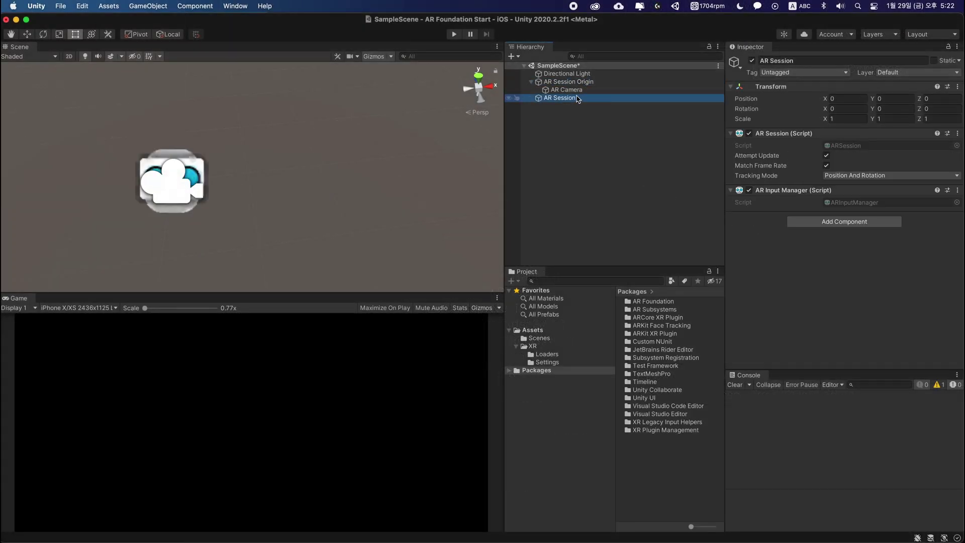
left_click(530, 83)
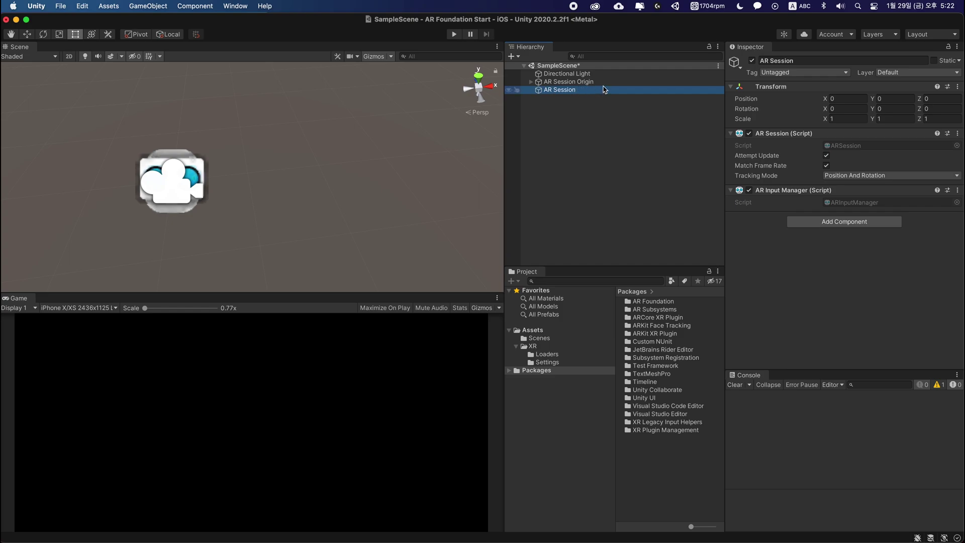